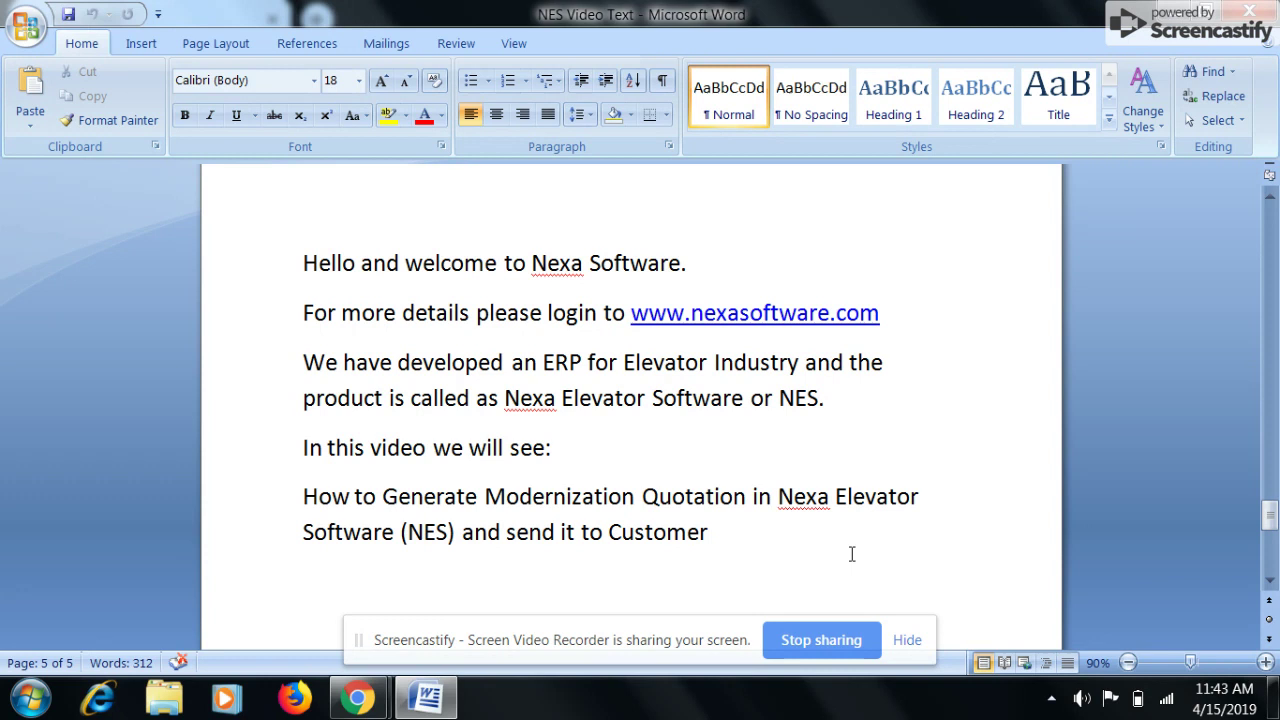
Switch from the Word notes to the NES DEMO dashboard in Chrome.
key("alt+Tab")
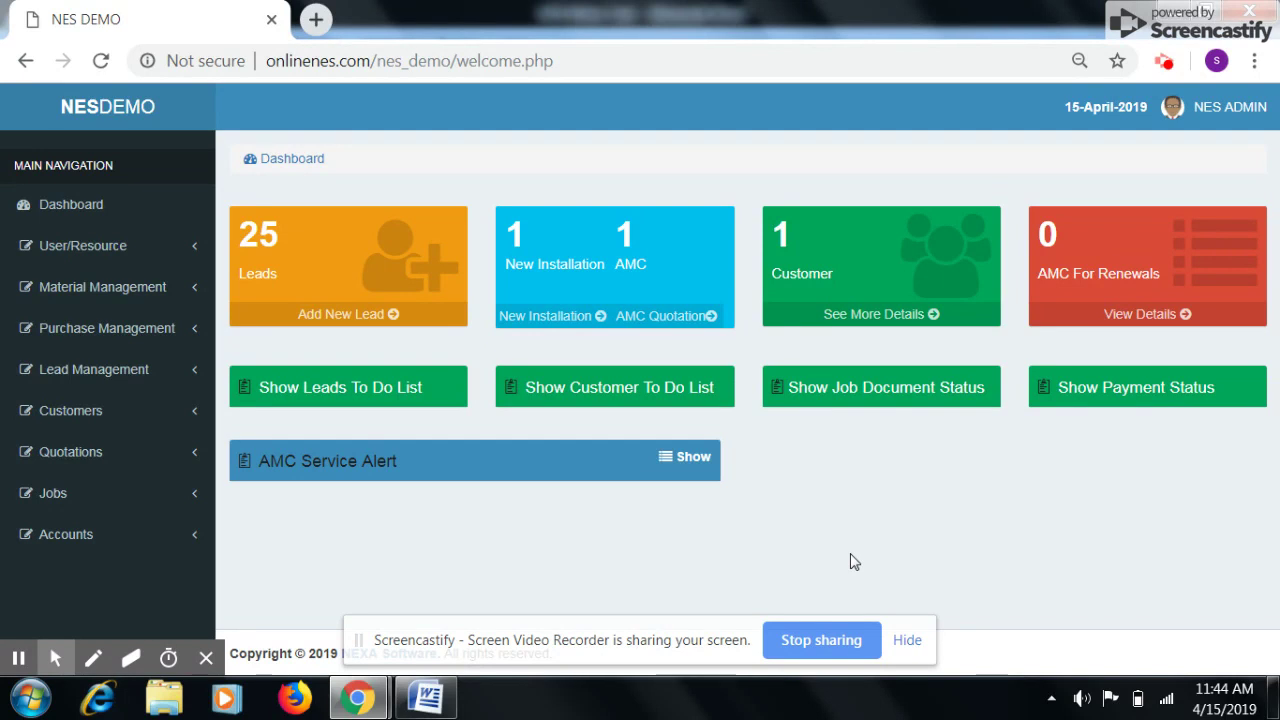
From Lead Management > Lead List, start a Modernization quotation for the 13-04-2019 lead in row 1.
left_click(186, 369)
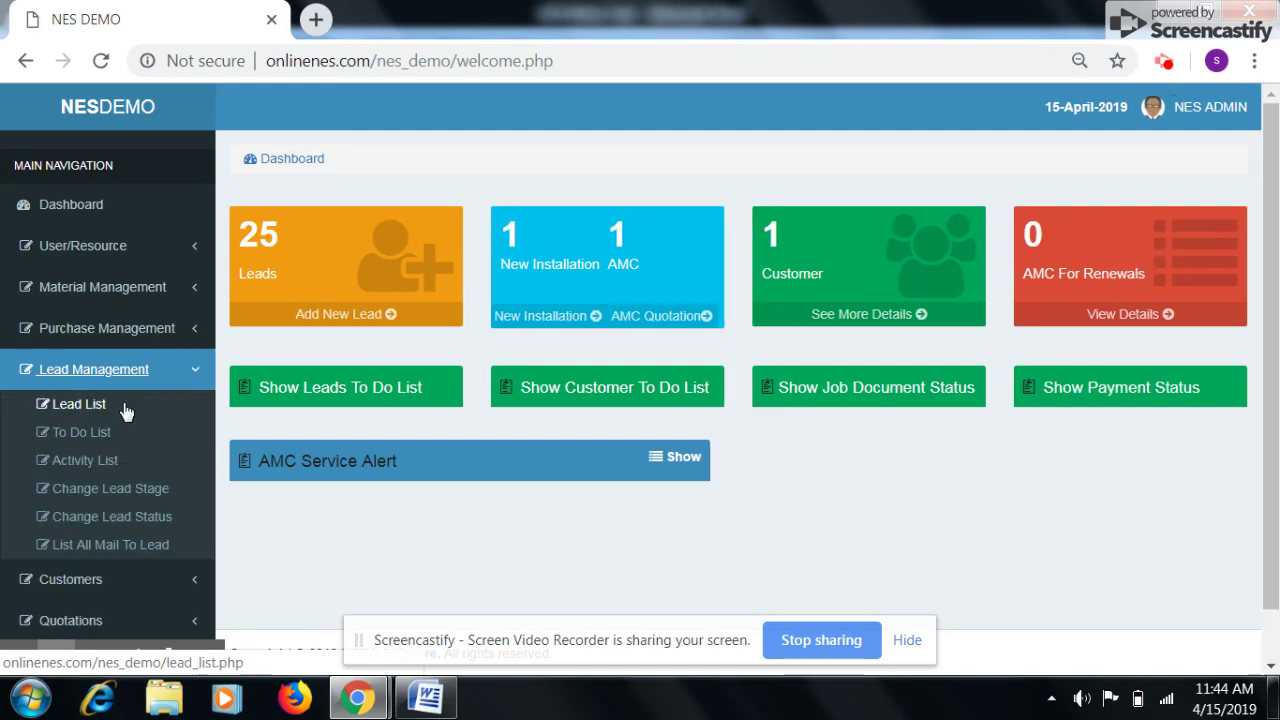
left_click(121, 404)
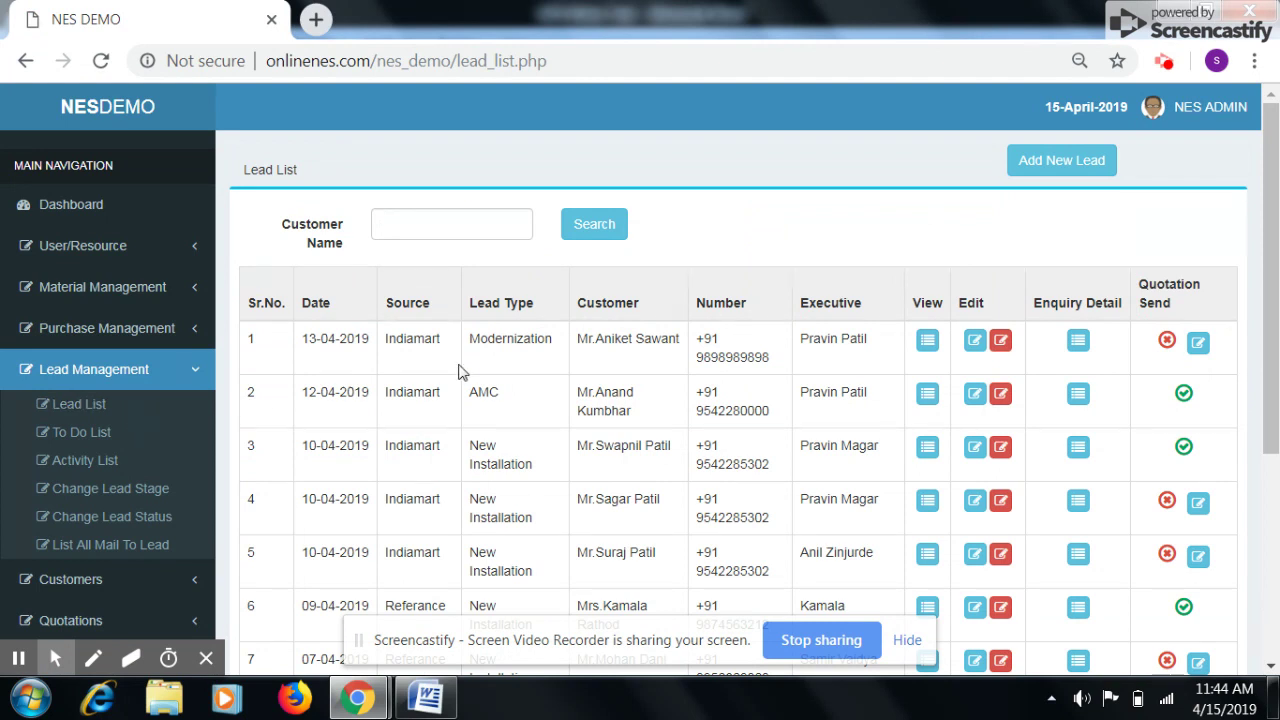
left_click_drag(303, 340, 858, 365)
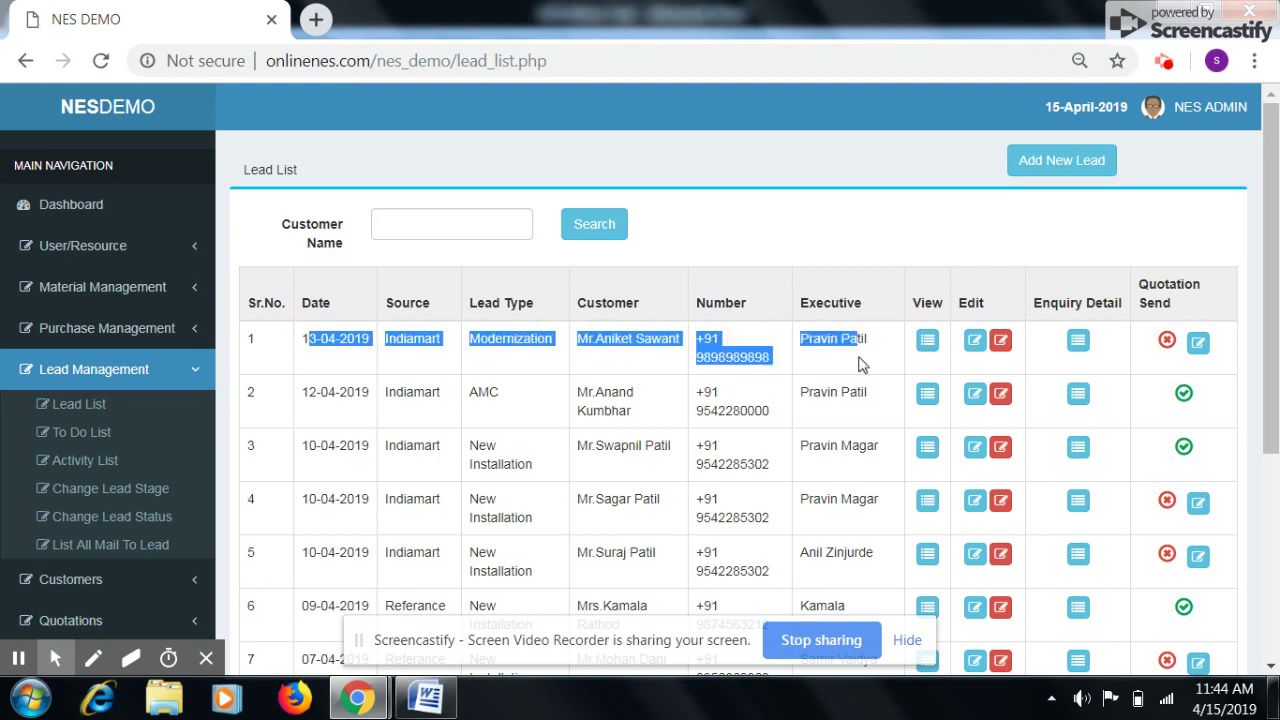
left_click(858, 370)
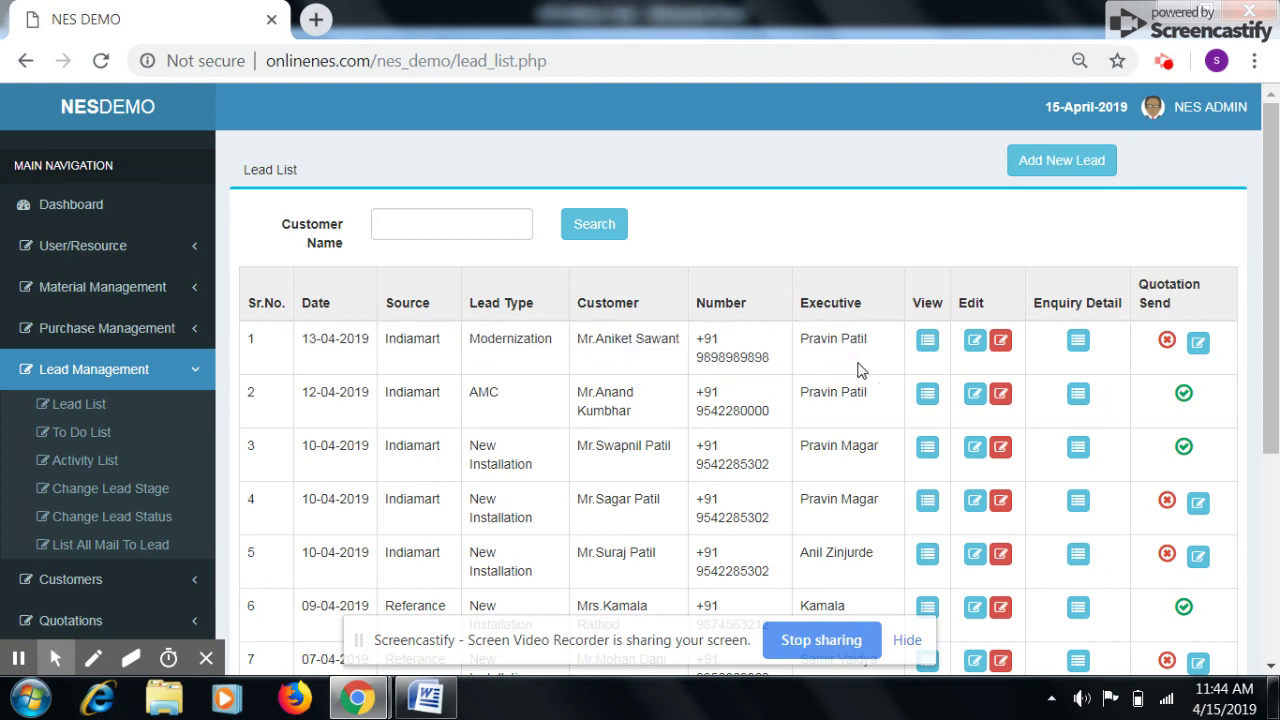
left_click(1201, 357)
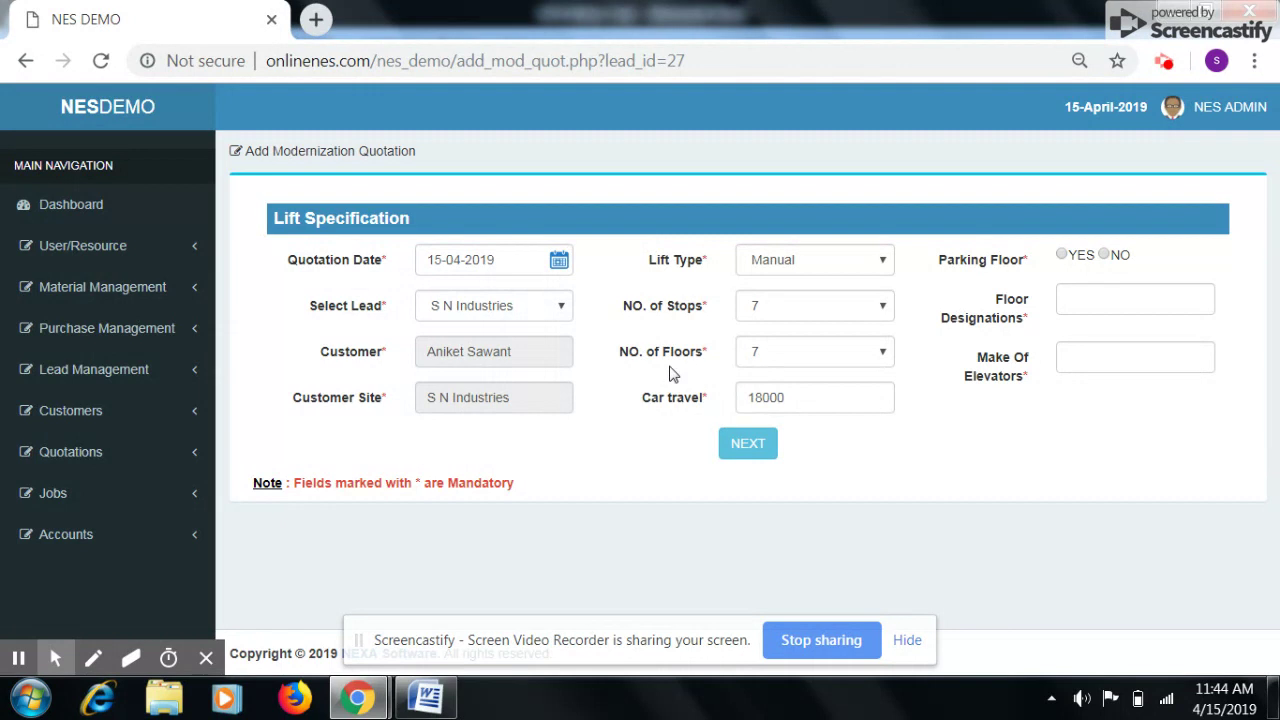
Set Parking Floor to NO, enter the elevator make, and continue to Material Description Of Work.
left_click(1106, 256)
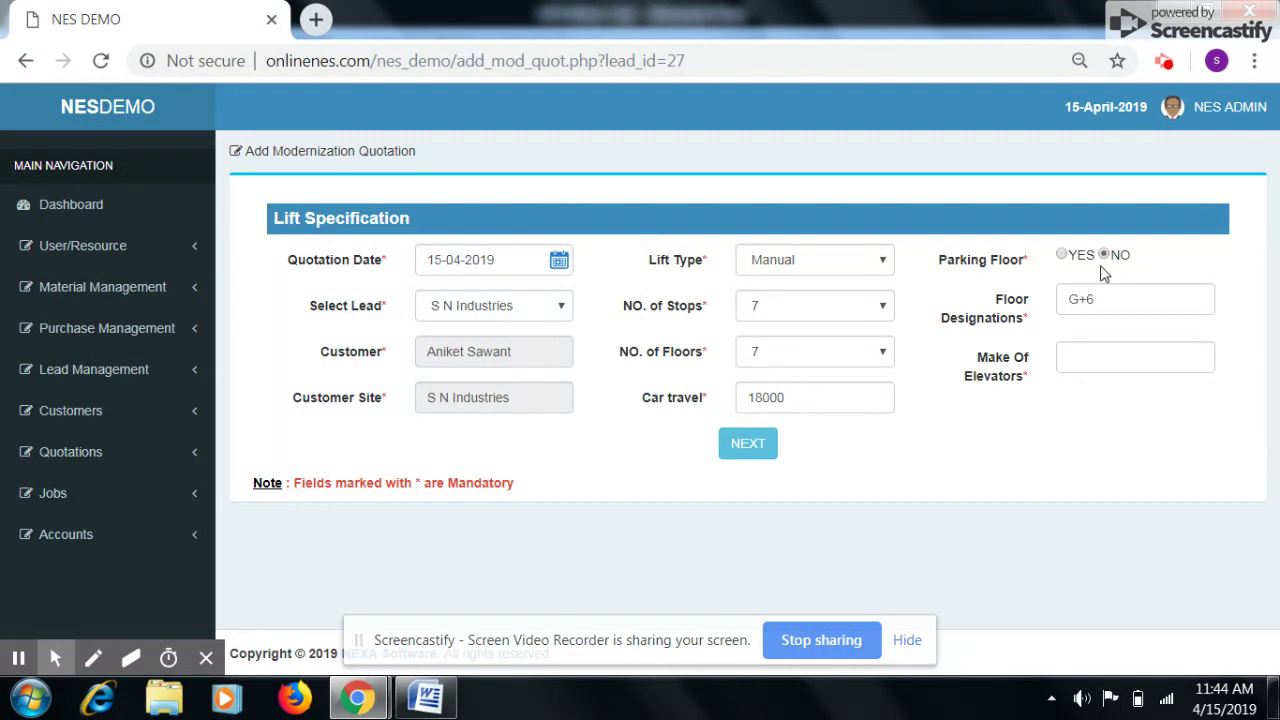
left_click(1075, 360)
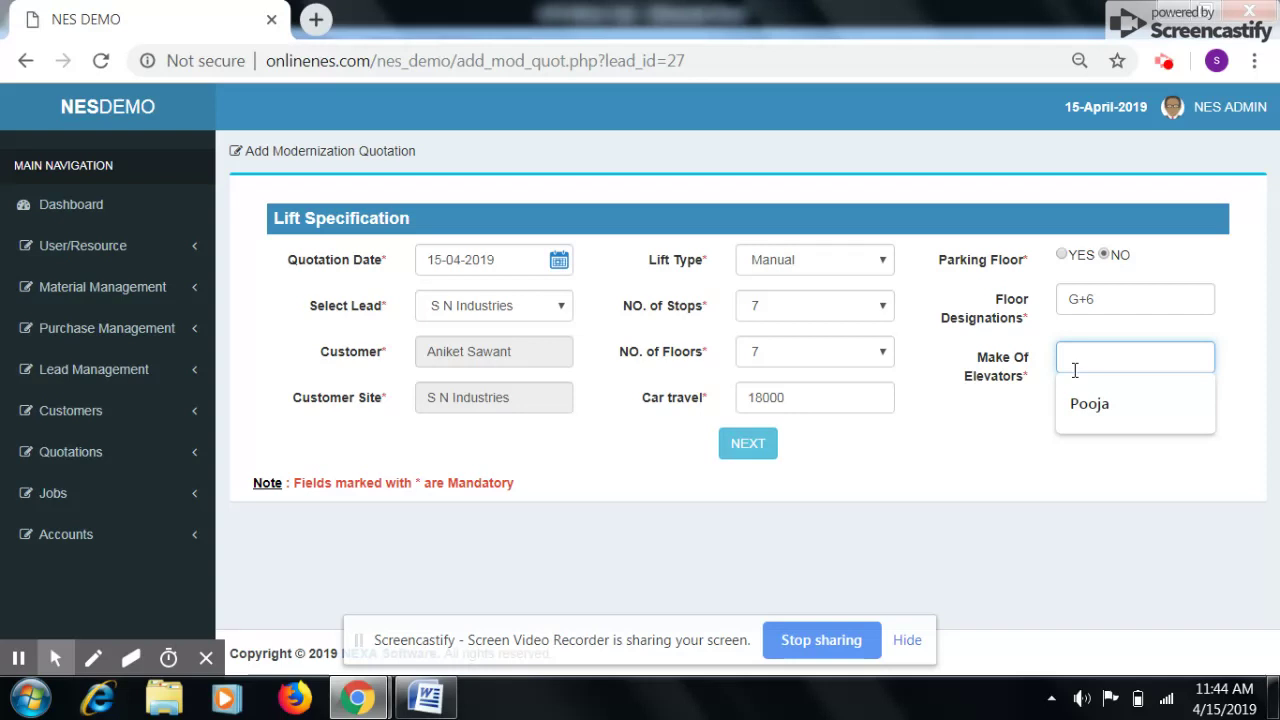
type("pooja")
left_click(748, 443)
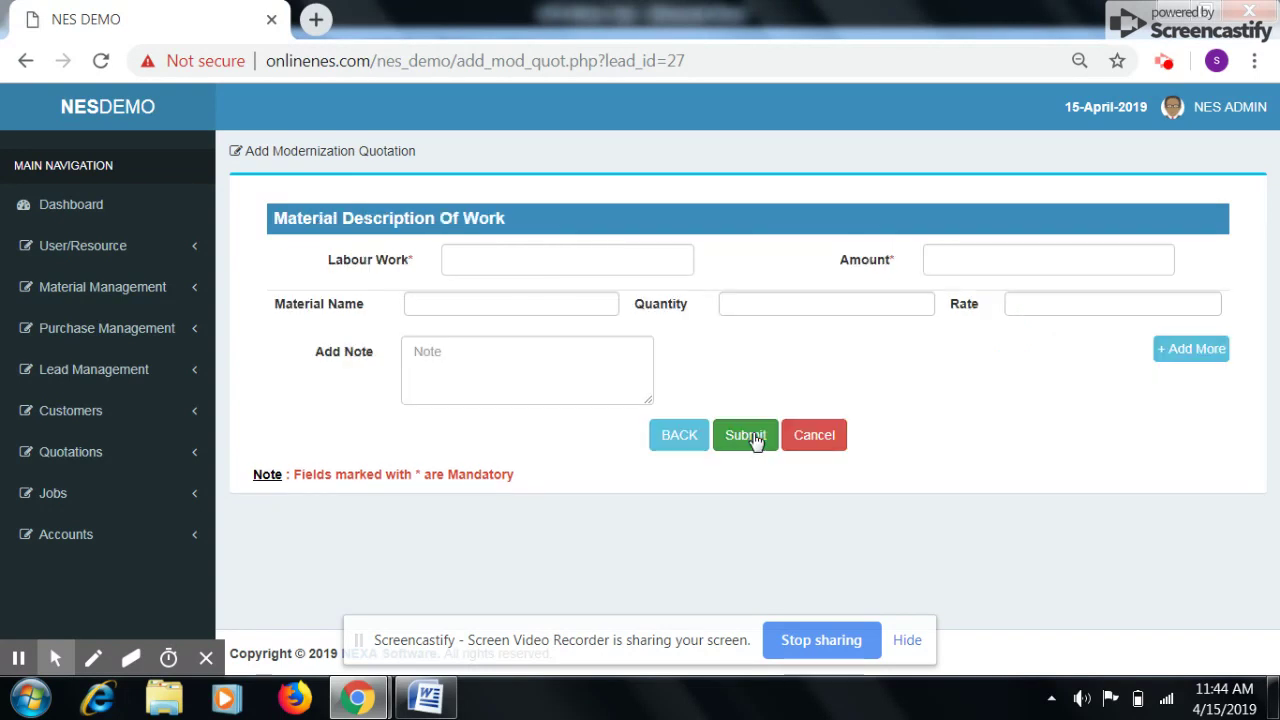
Enter labour work 'oiling greesing' with an amount of 5000.
left_click(488, 261)
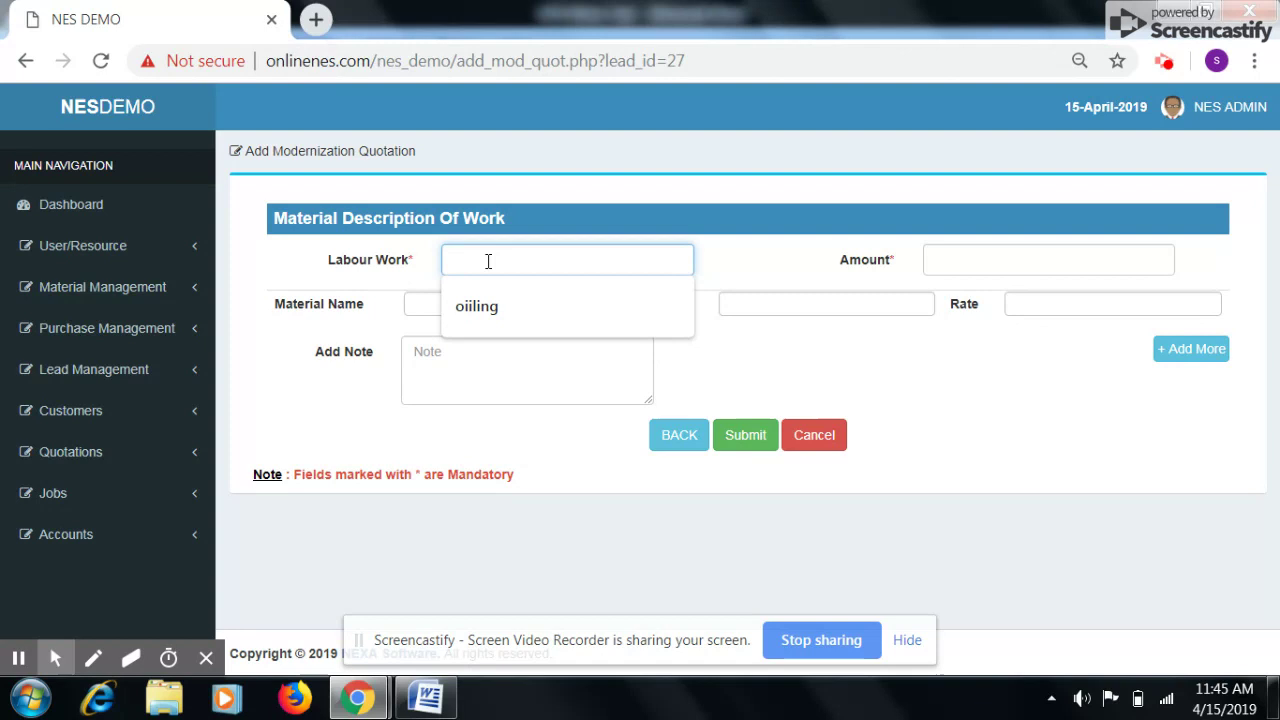
type("oiling")
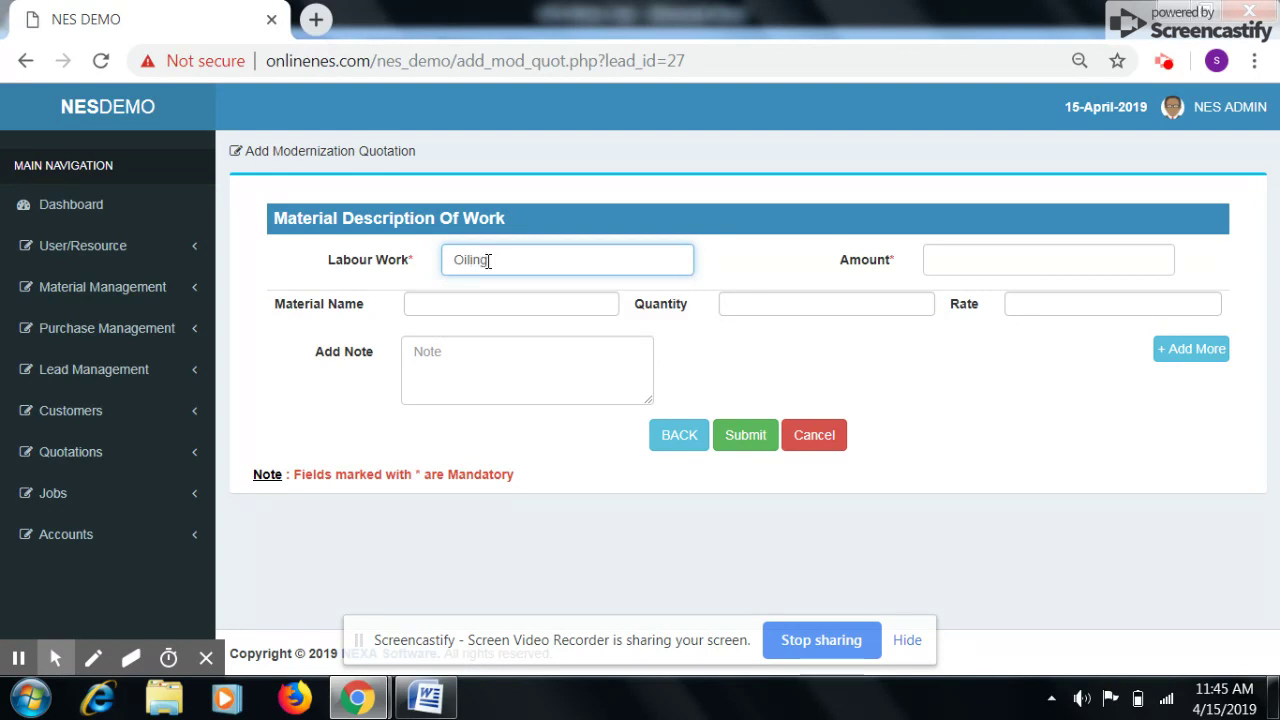
type(" grees")
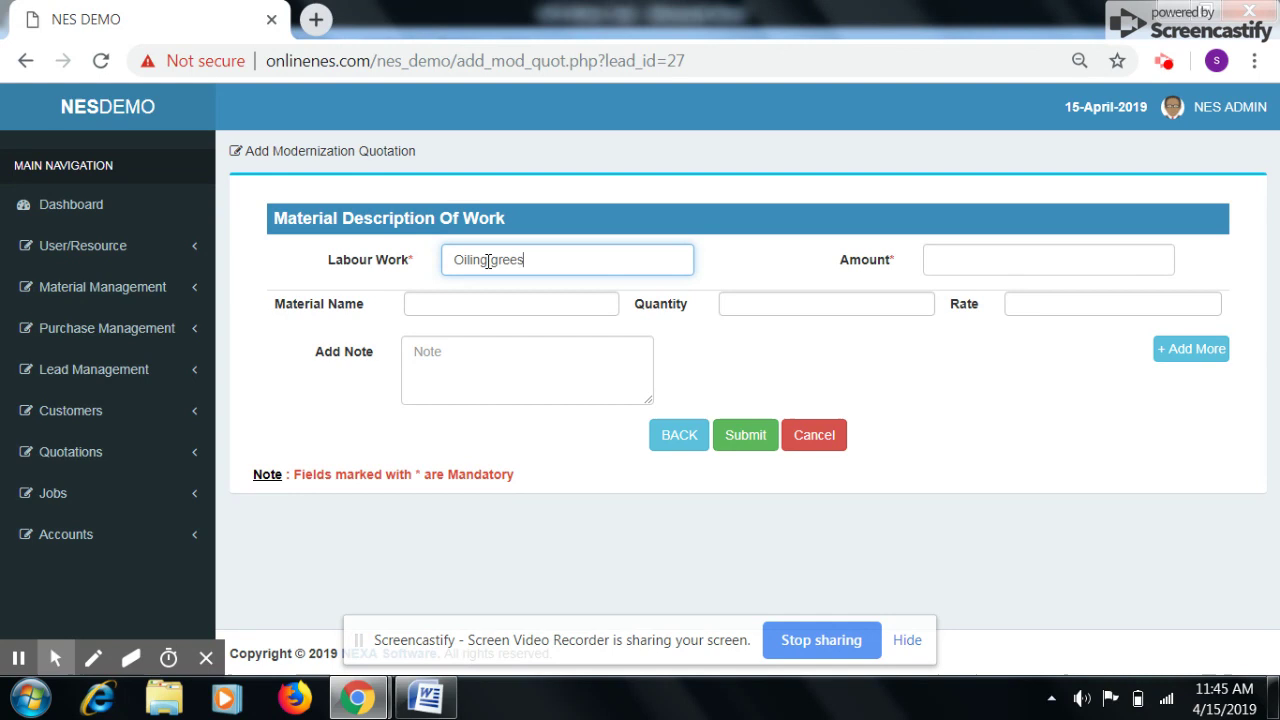
type("ing")
left_click(967, 249)
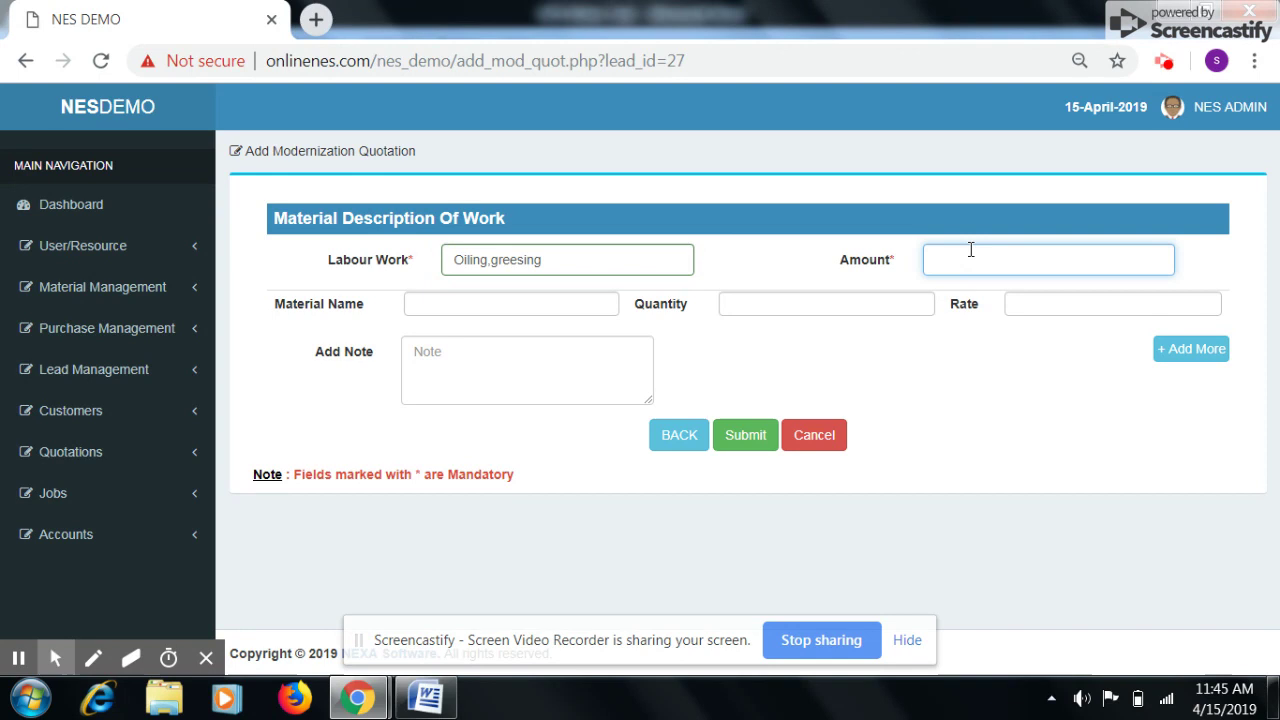
type("5000")
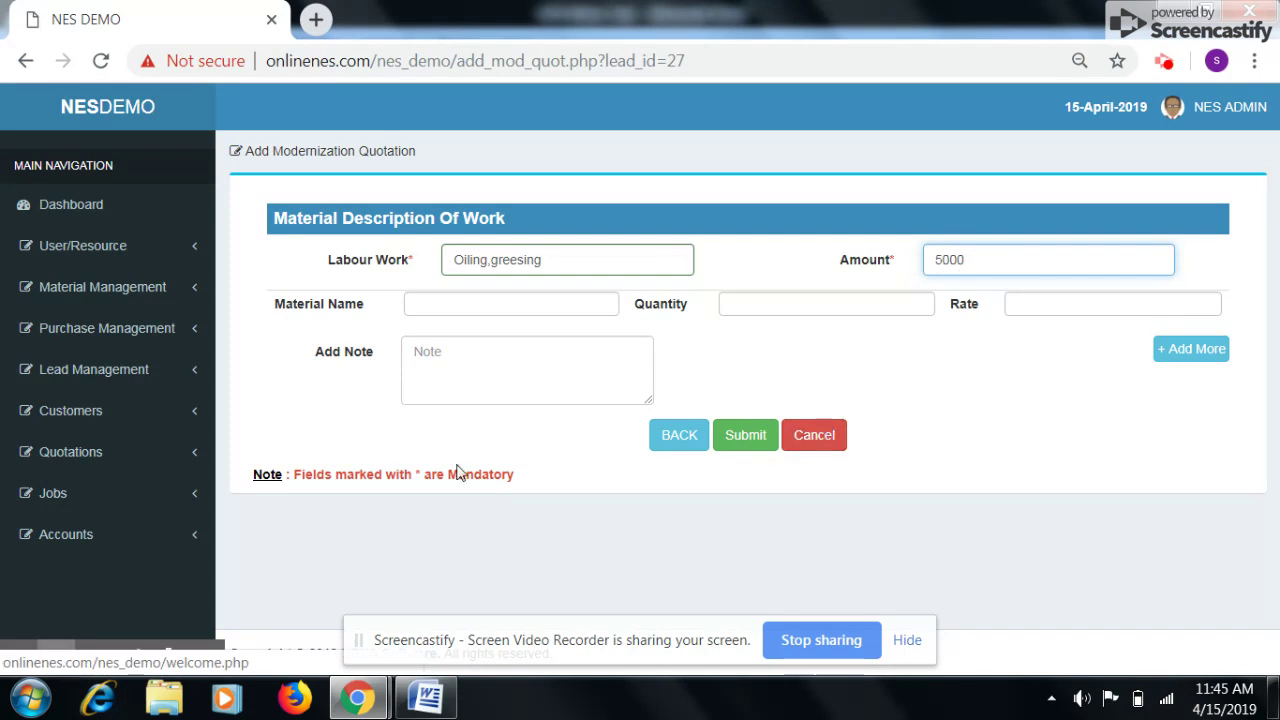
Add Landing Operating Panel(LOP) as the first material with quantity 1 and rate 2000.
left_click(485, 306)
type("lop")
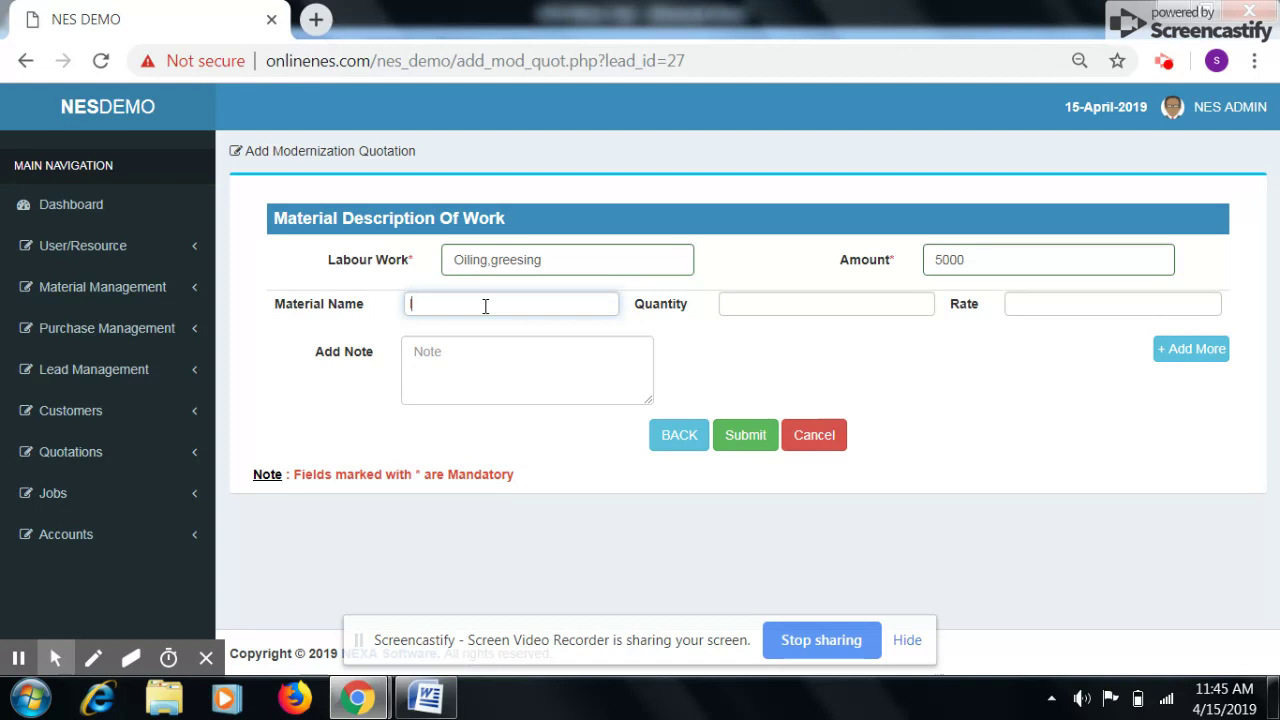
left_click(485, 326)
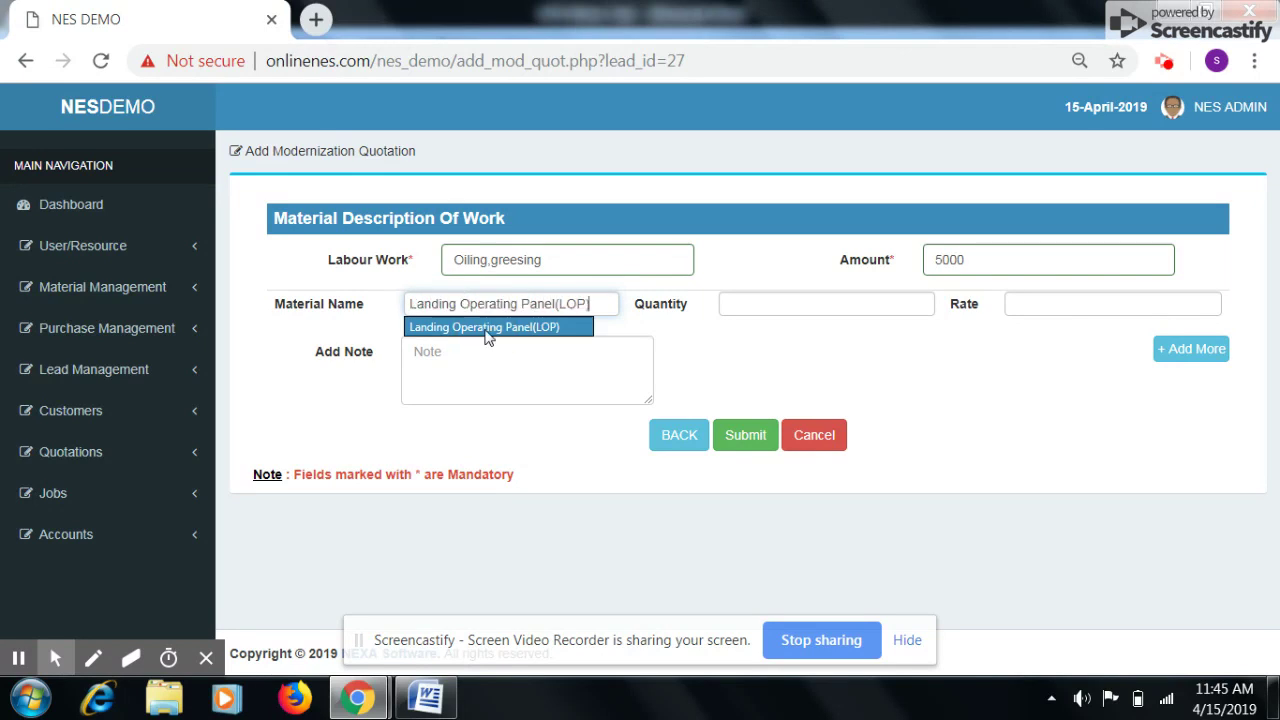
left_click(742, 300)
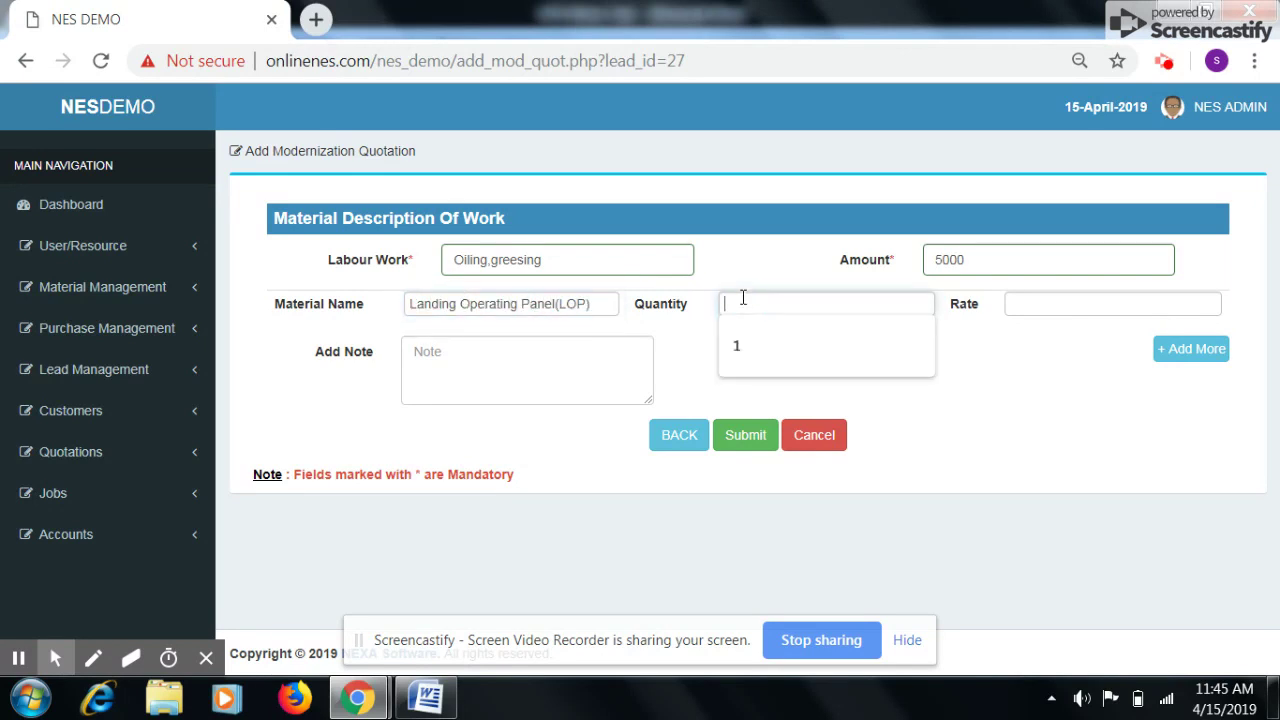
type("1")
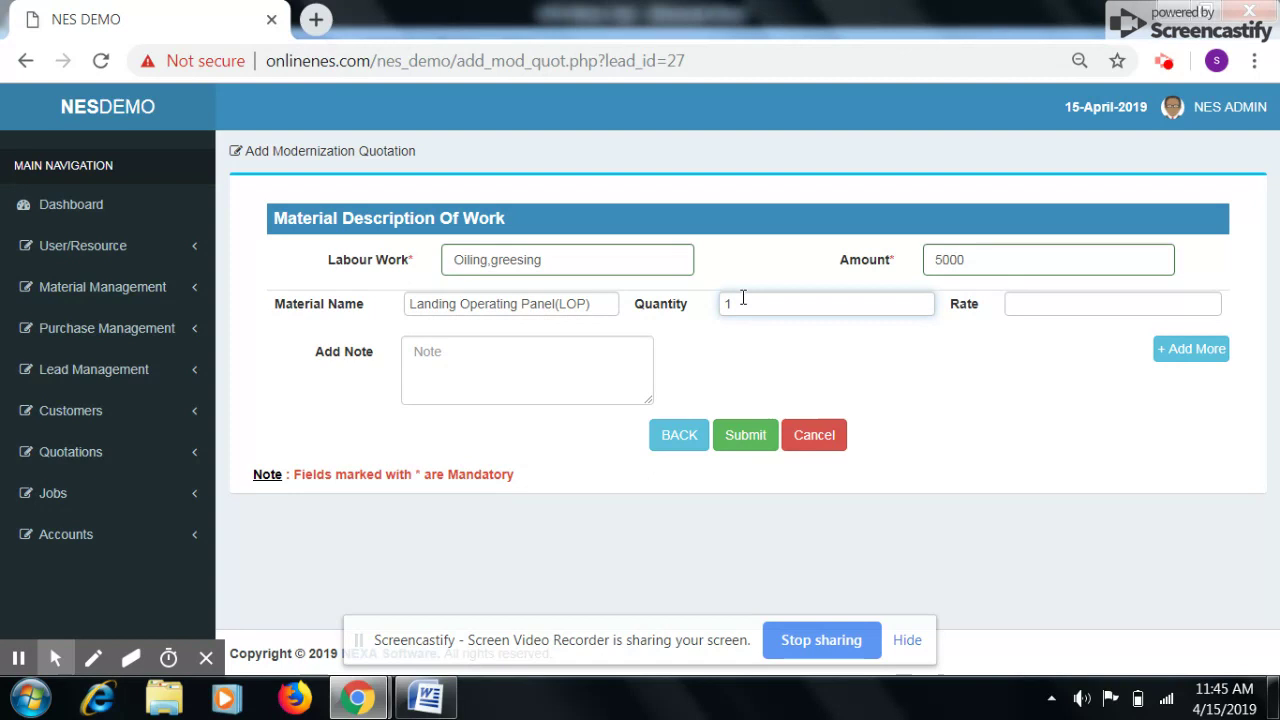
left_click(1041, 304)
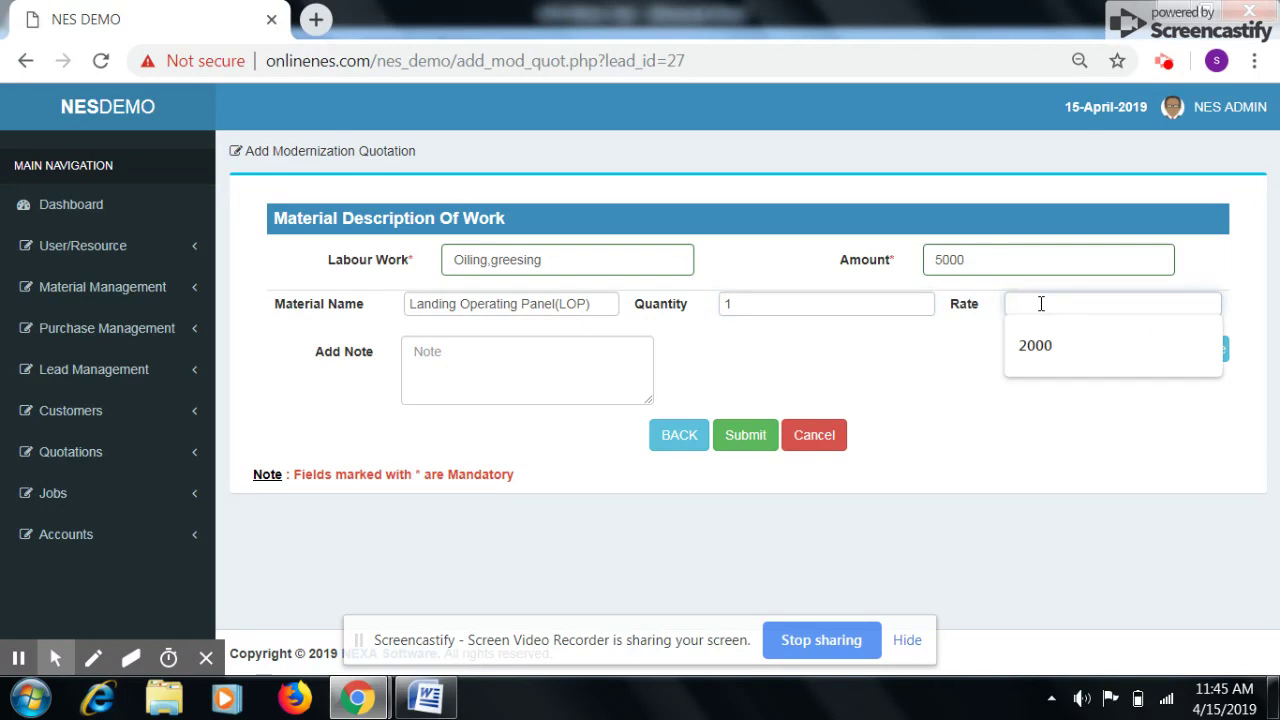
type("2000")
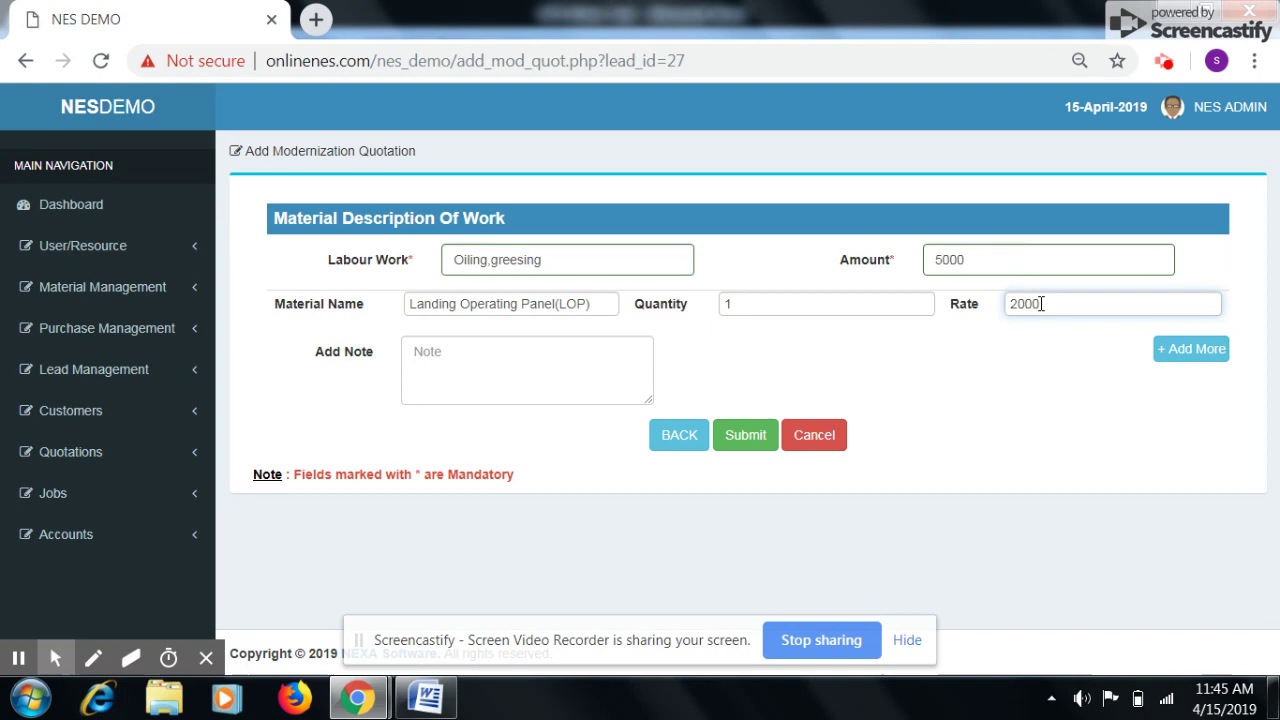
Add Car Operating Panel(COP) with quantity 1, rate 5000, and note 'Qudtation is valid for 30 days'.
left_click(1192, 349)
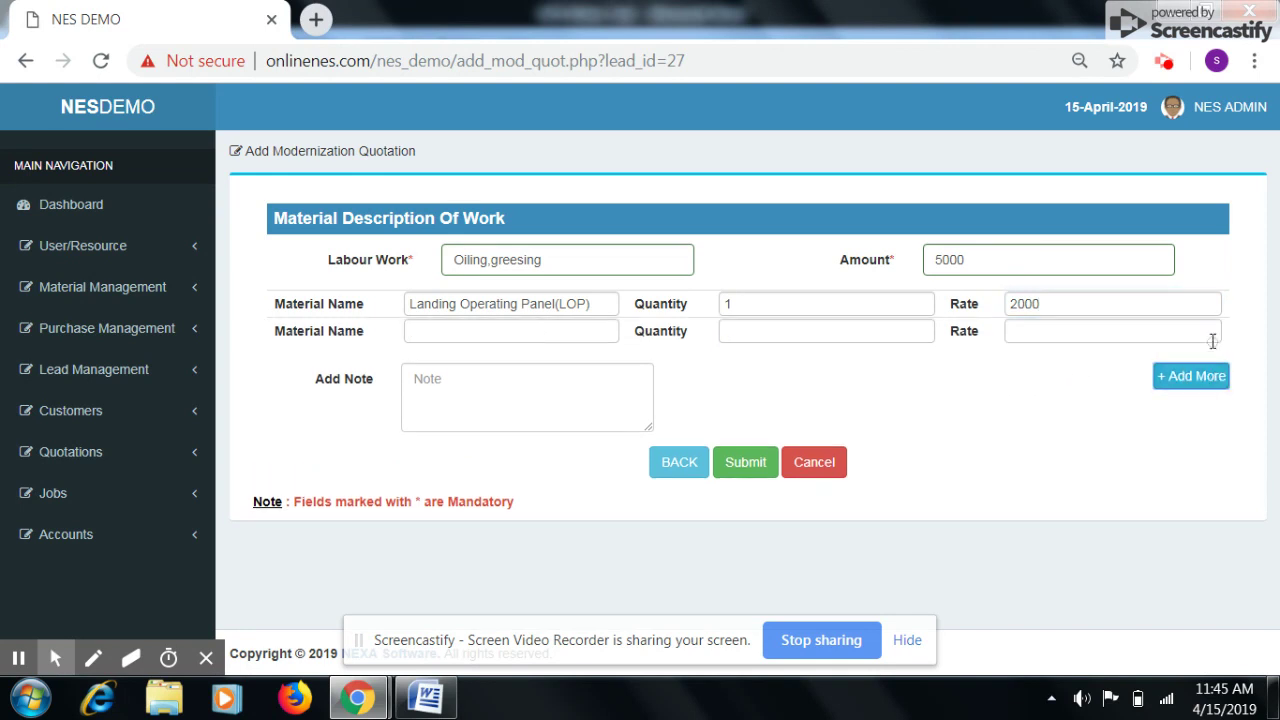
left_click(540, 334)
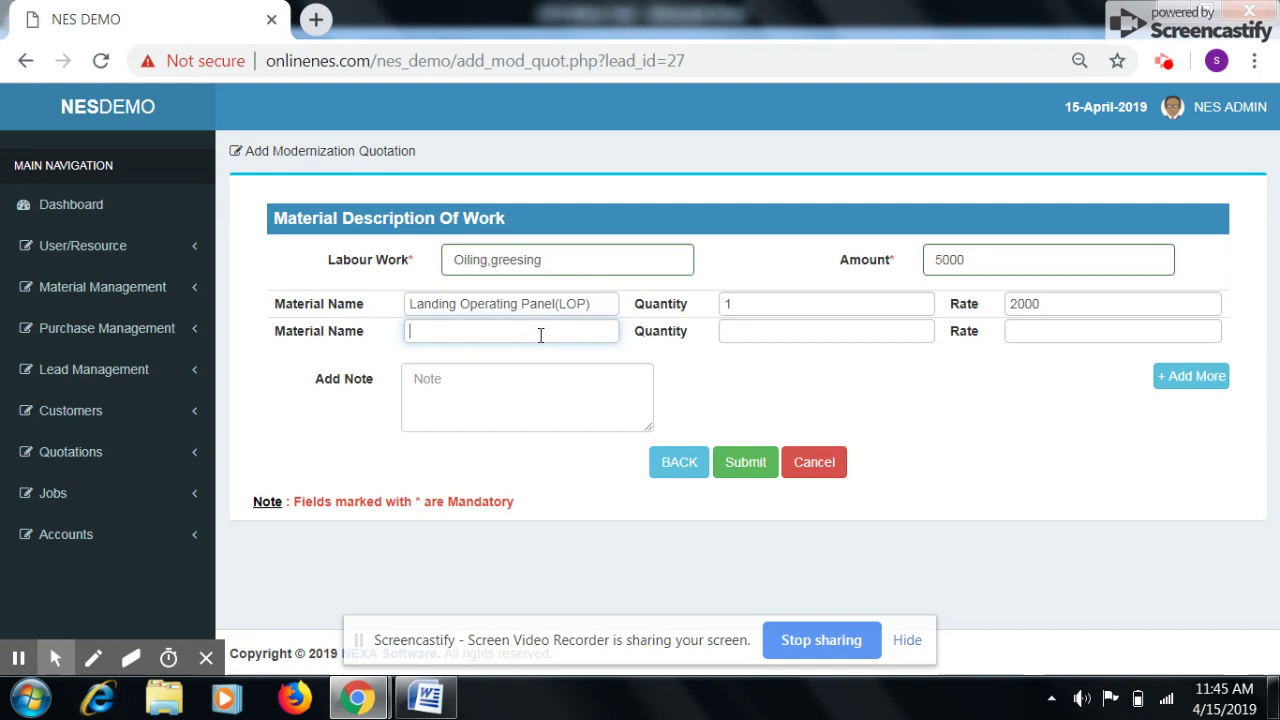
type("cop")
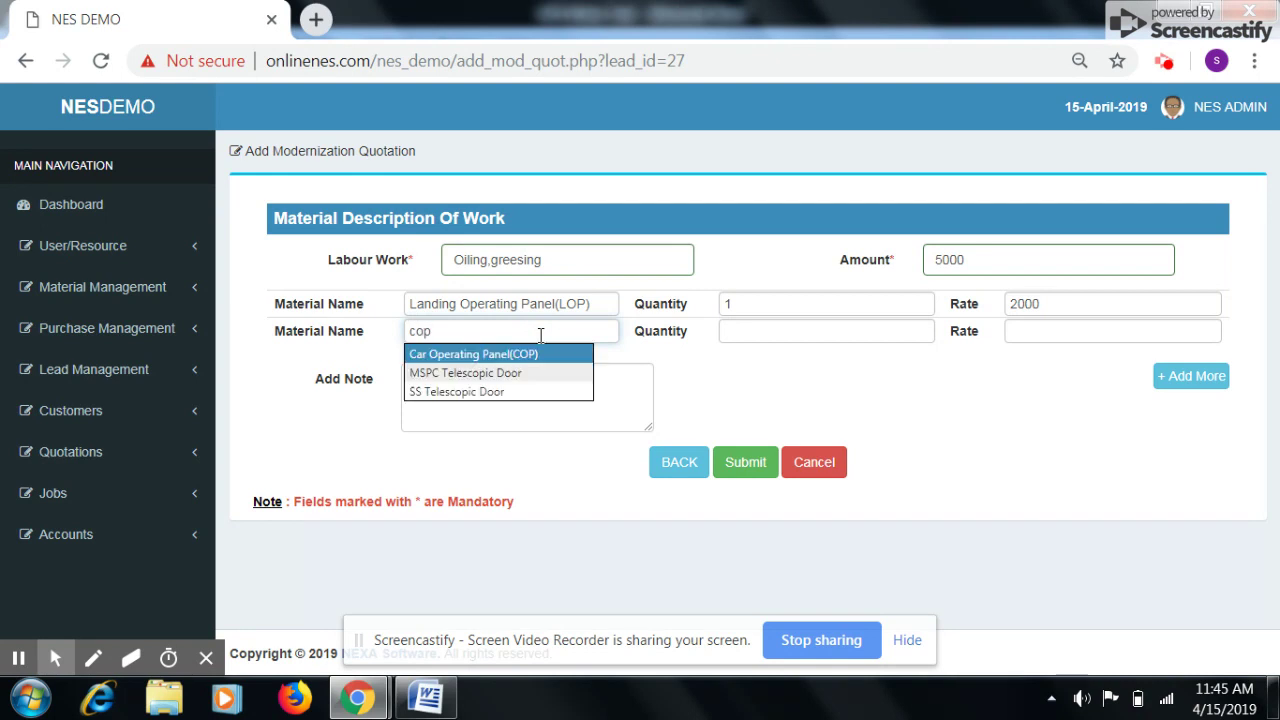
left_click(531, 356)
left_click(745, 336)
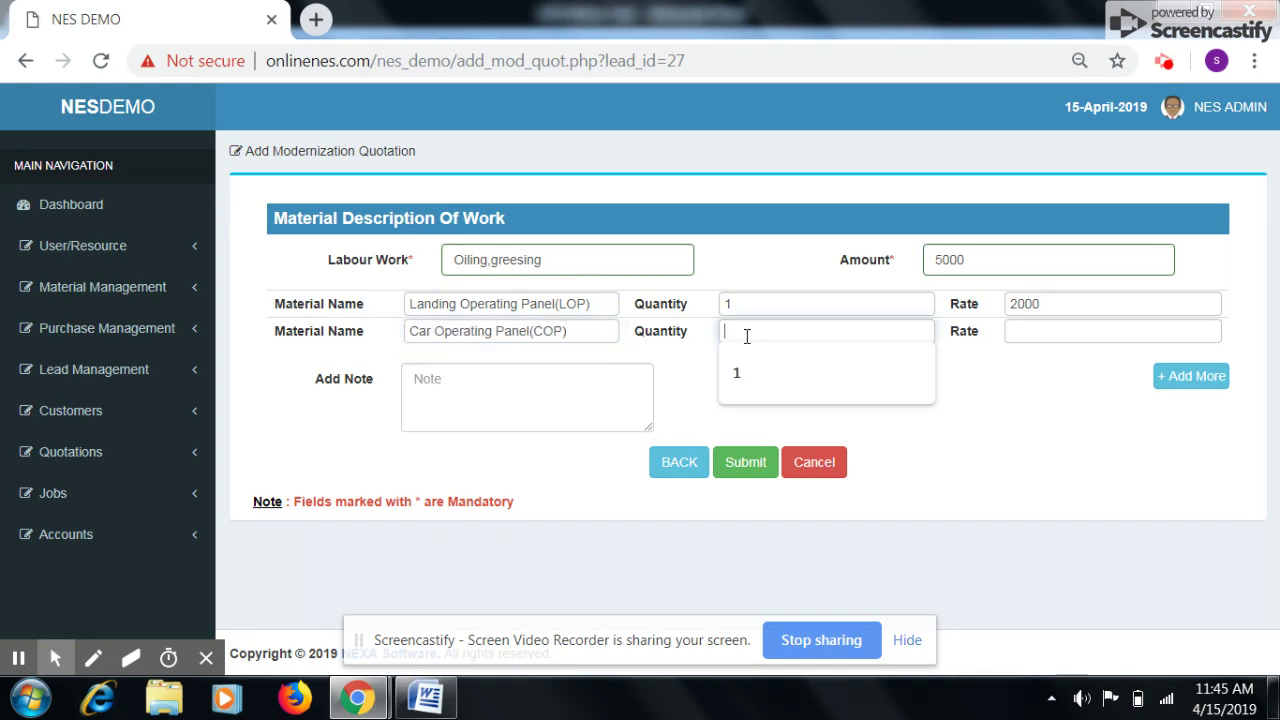
type("1")
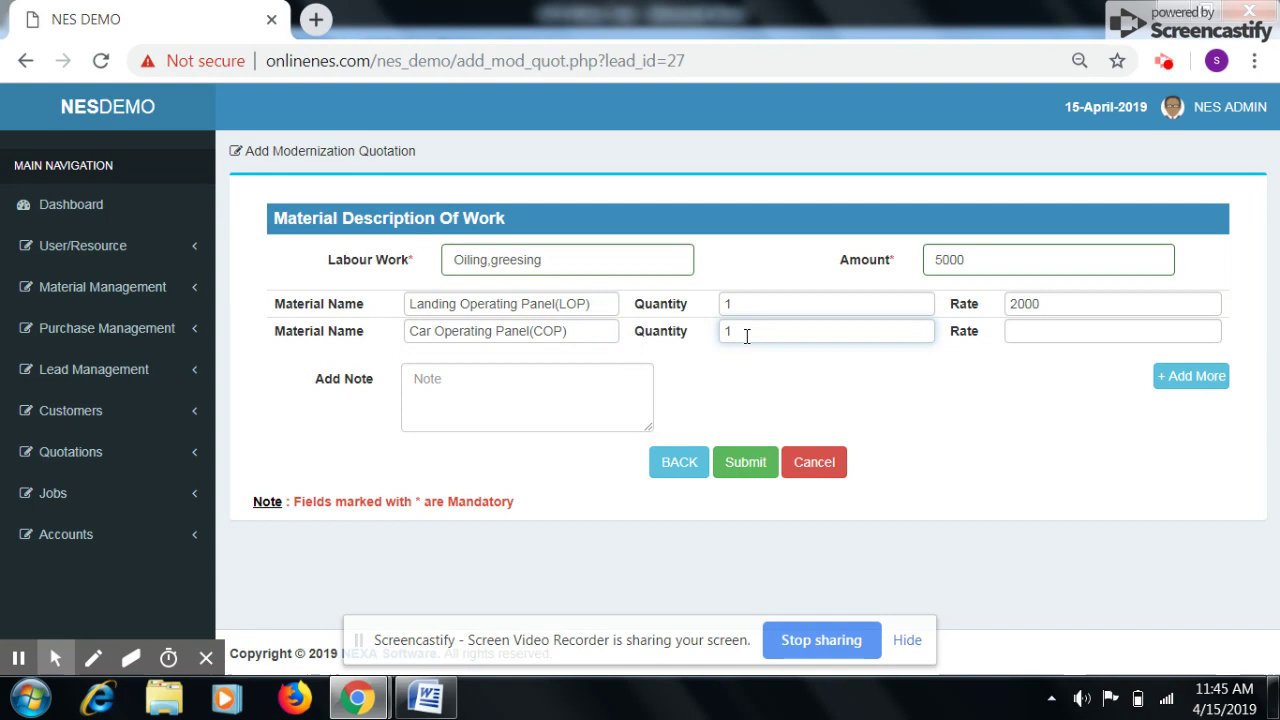
left_click(1070, 338)
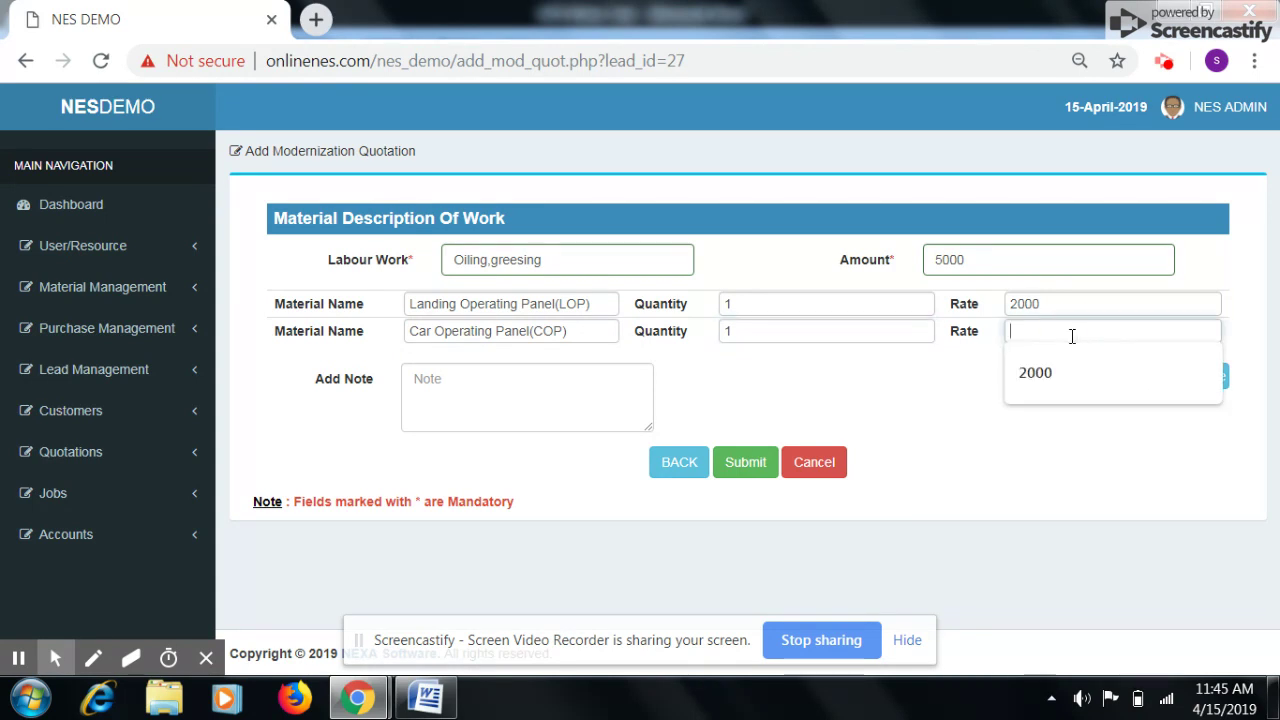
type("5000")
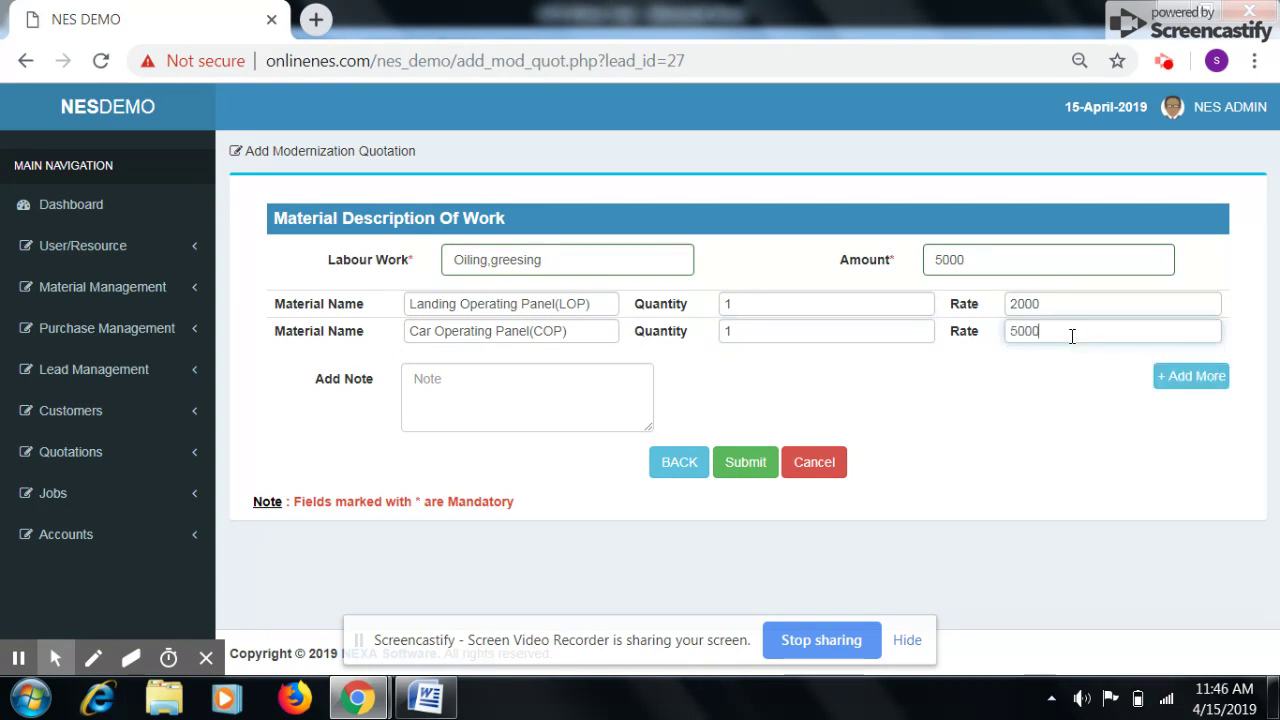
left_click(560, 410)
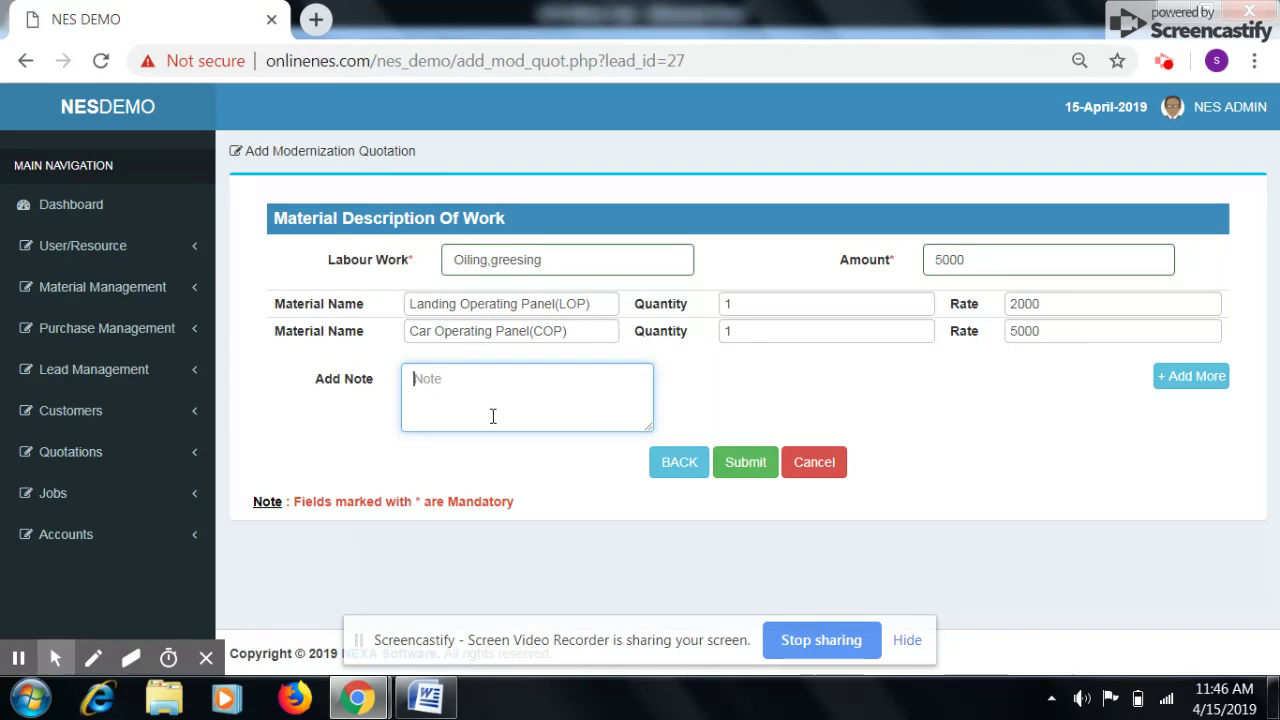
type("Q")
type("ud")
type("tat")
type("ion is va")
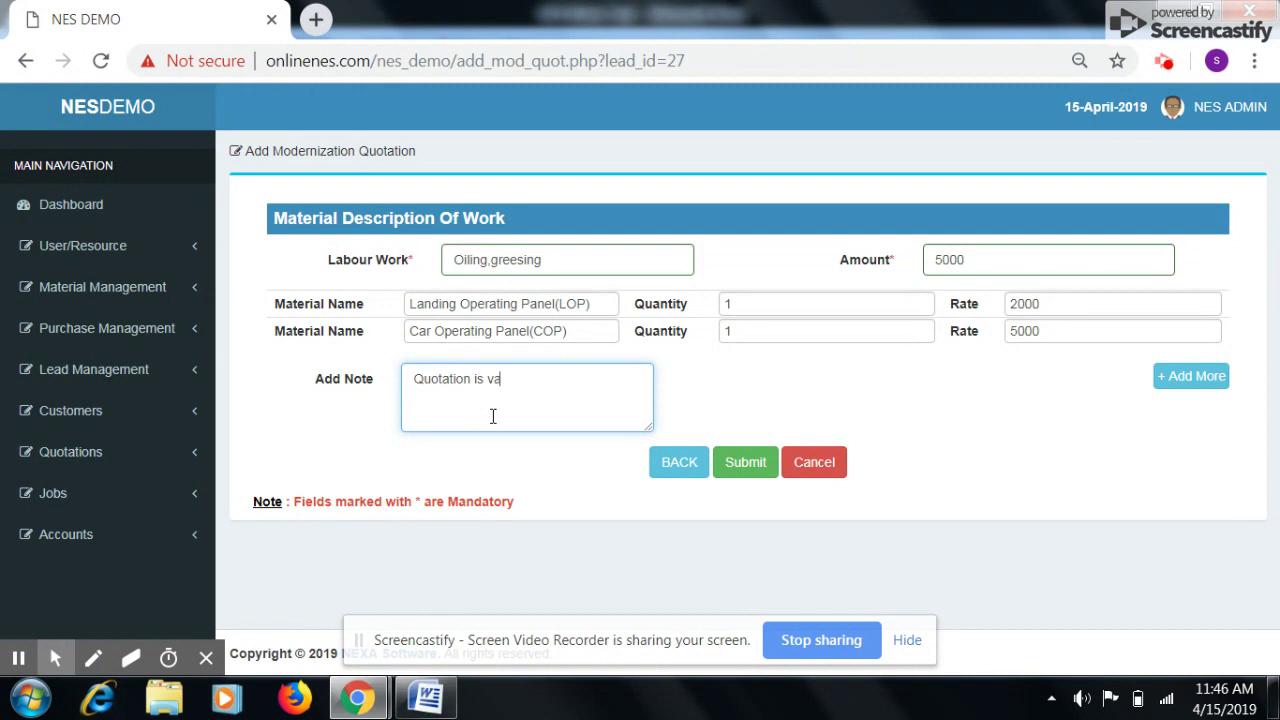
type("lid for 30 days")
Submit and confirm the quotation, then view NX1's details and return to the list.
left_click(735, 470)
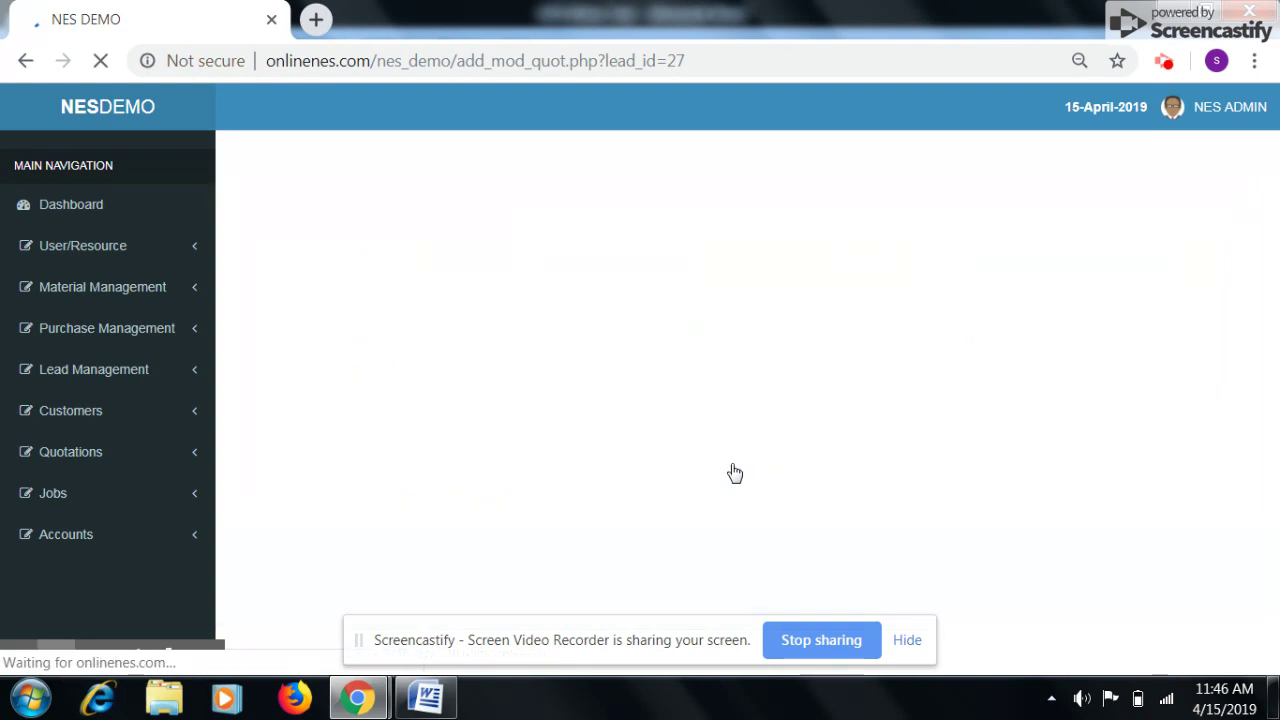
left_click(855, 194)
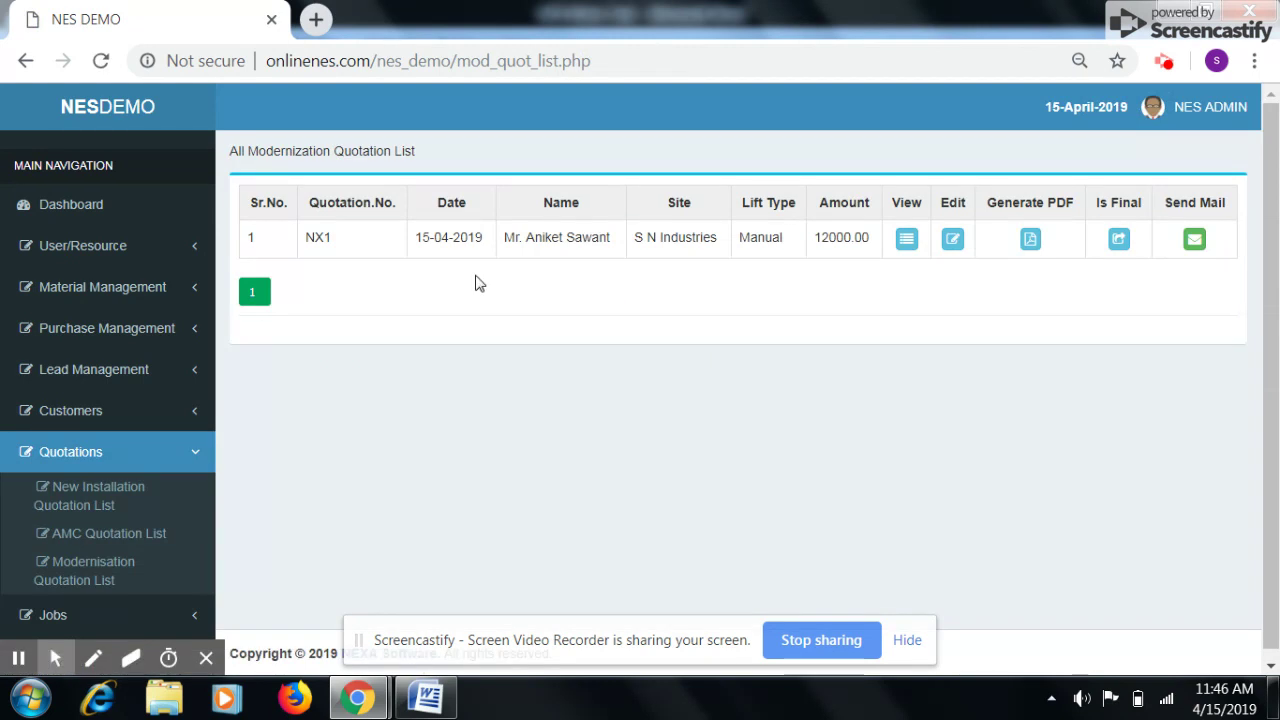
left_click_drag(406, 249, 680, 243)
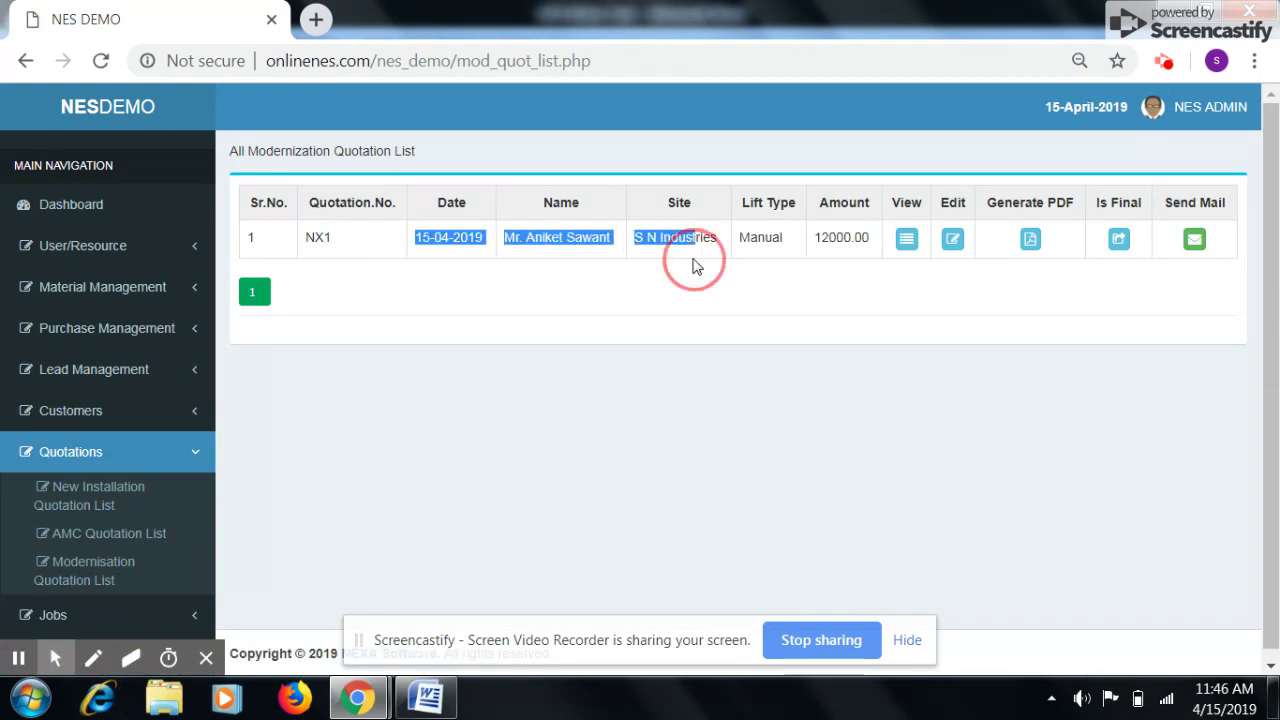
left_click(694, 266)
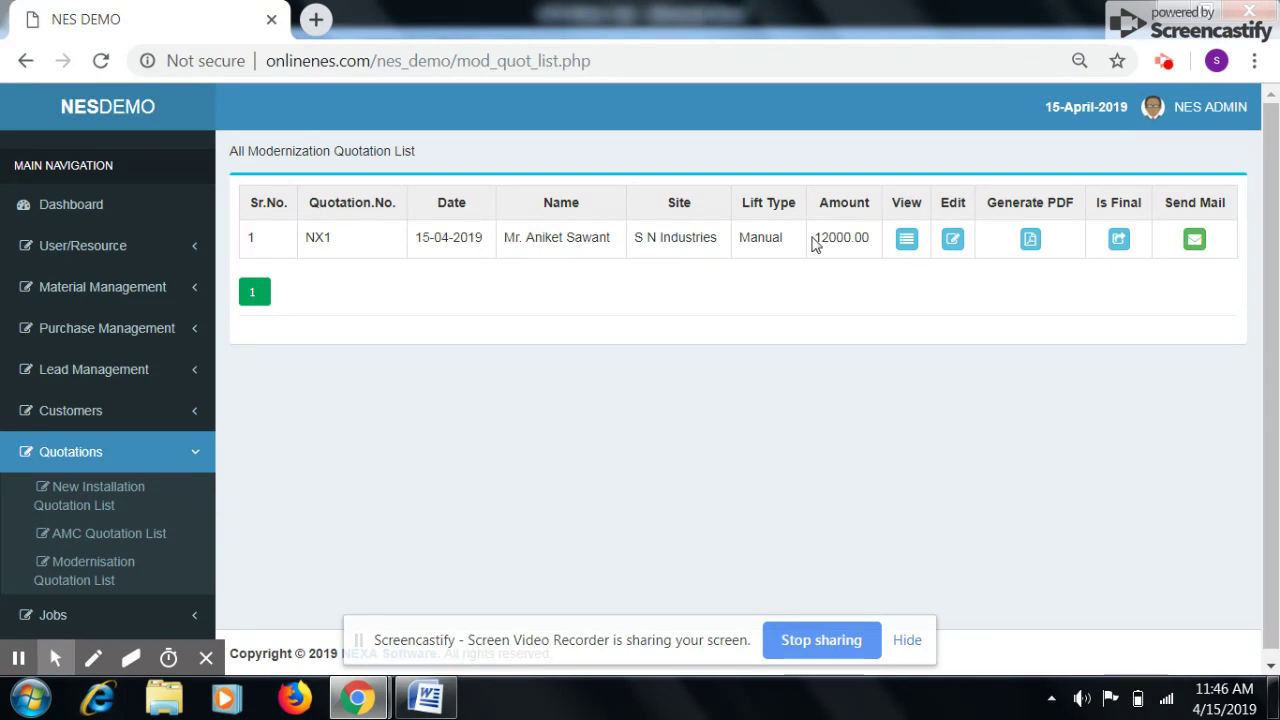
left_click(905, 242)
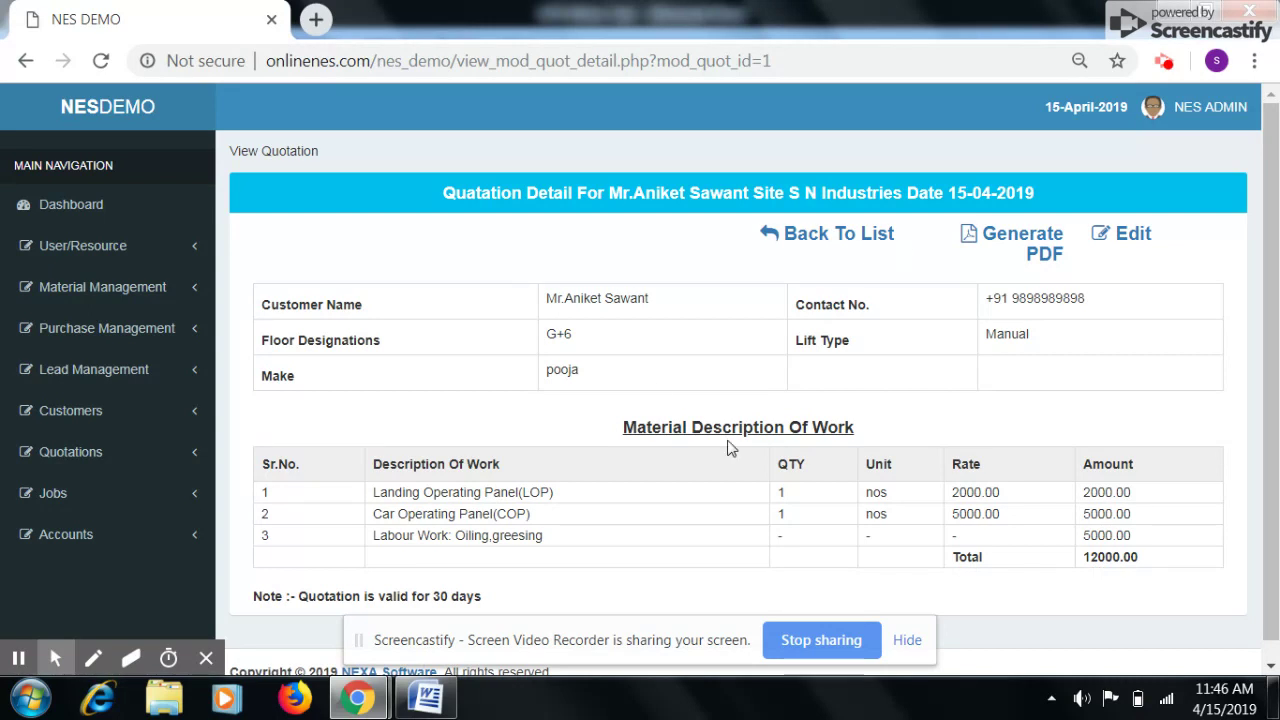
left_click(834, 236)
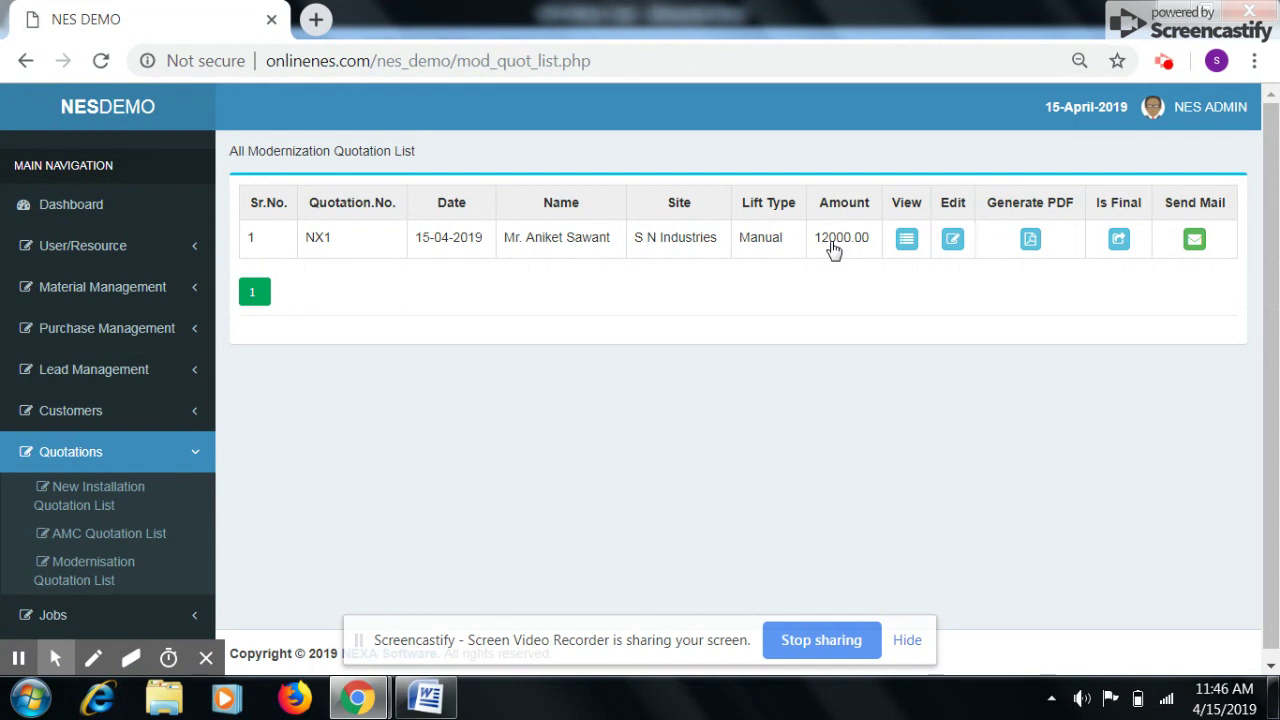
Open NX1 for editing, cancel back to the list, then generate 'NX1 S N Industries.pdf'.
left_click(950, 244)
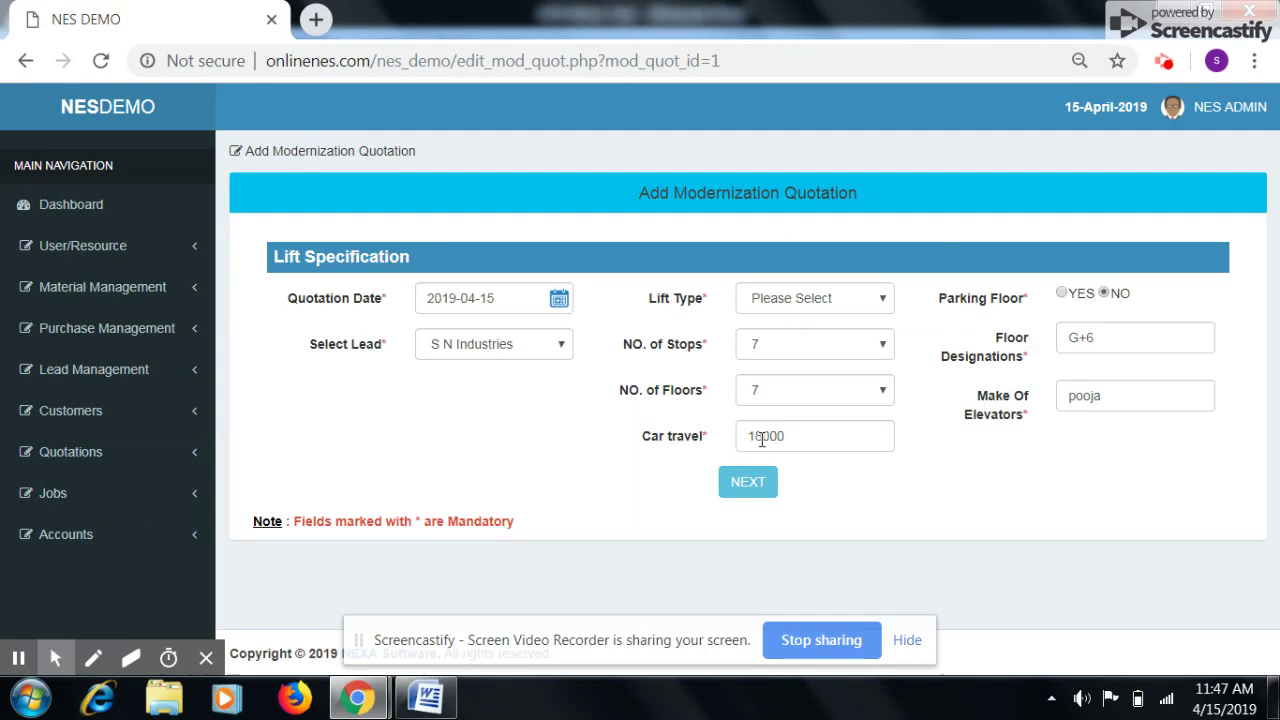
left_click(748, 478)
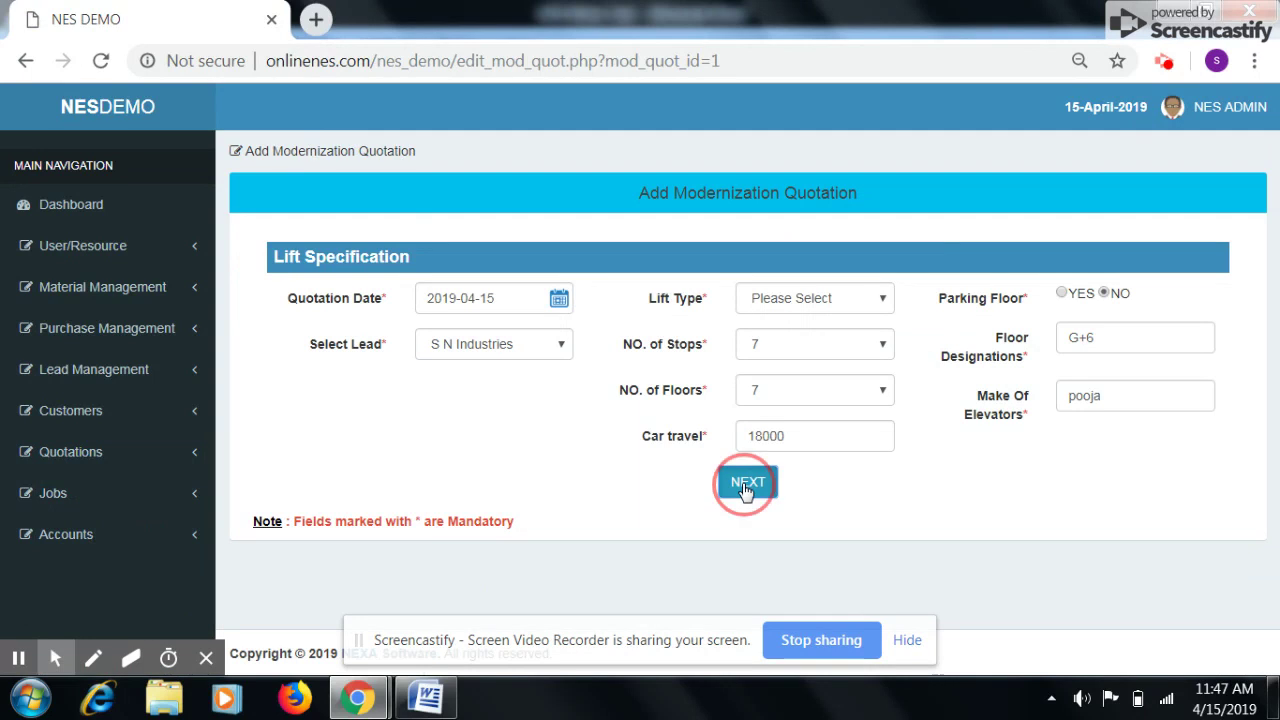
left_click(814, 436)
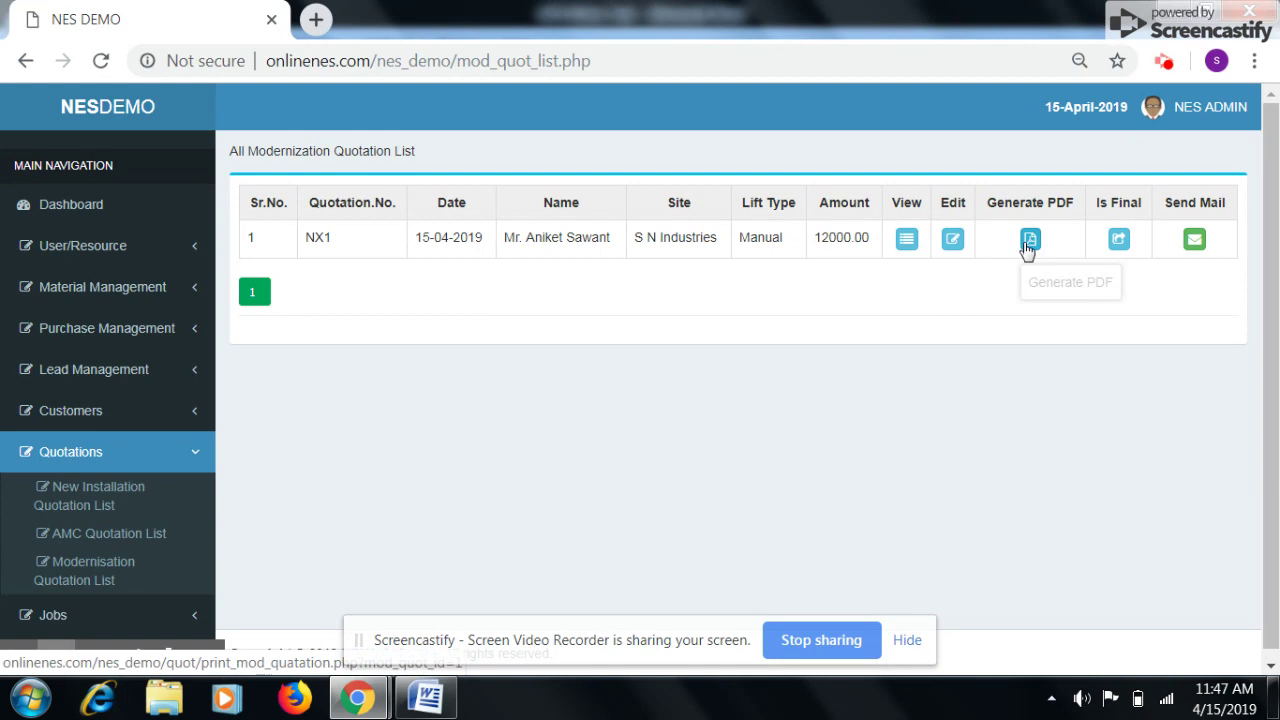
left_click(1027, 248)
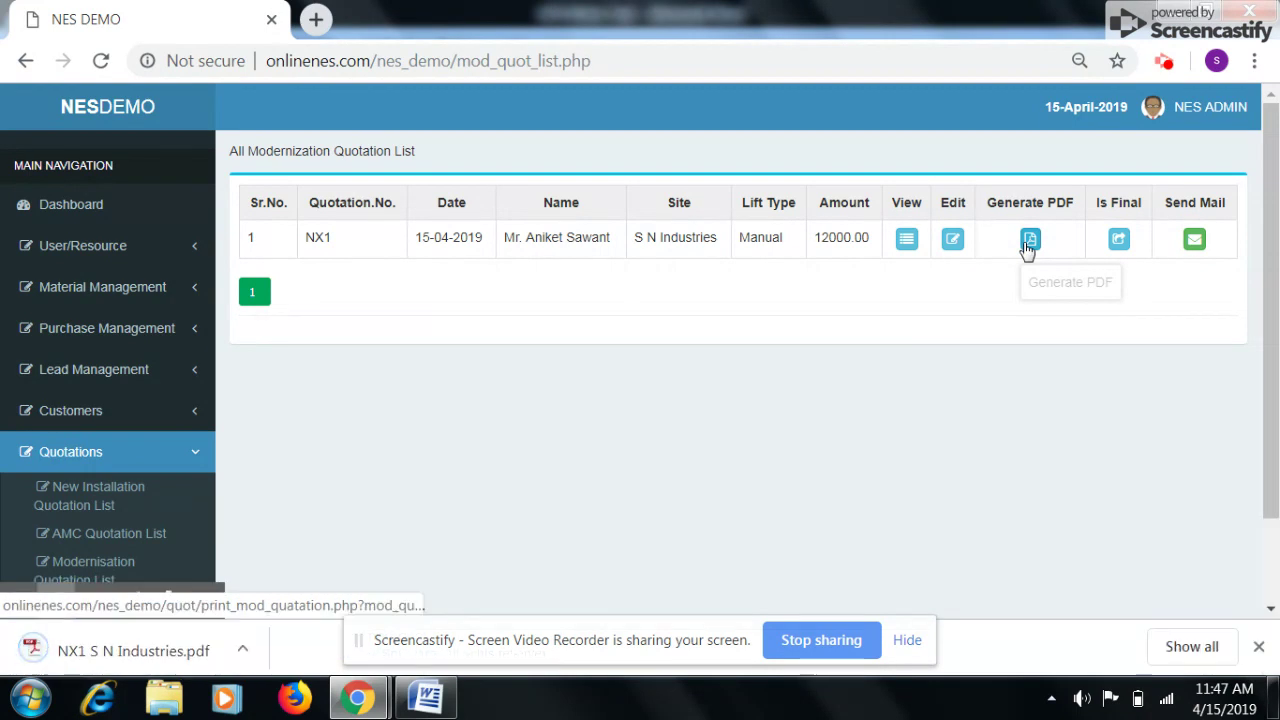
left_click(178, 658)
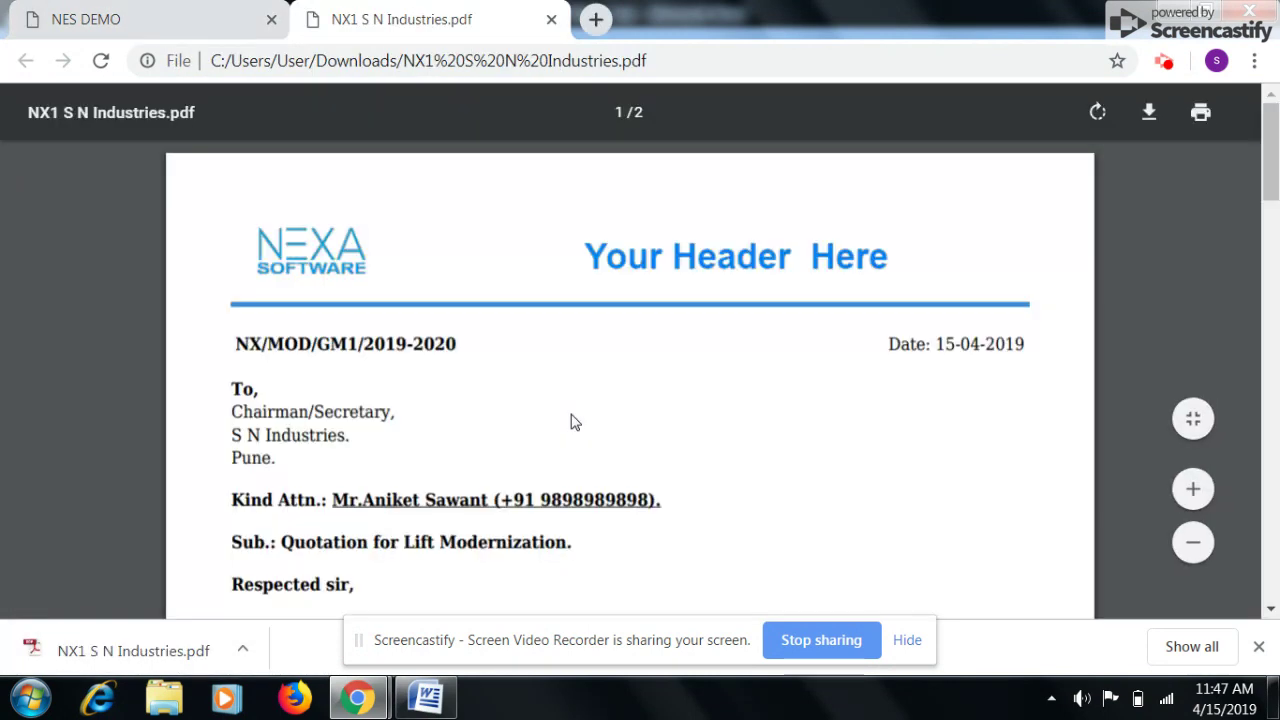
scroll(571, 421, "down", 1)
scroll(571, 421, "down", 4)
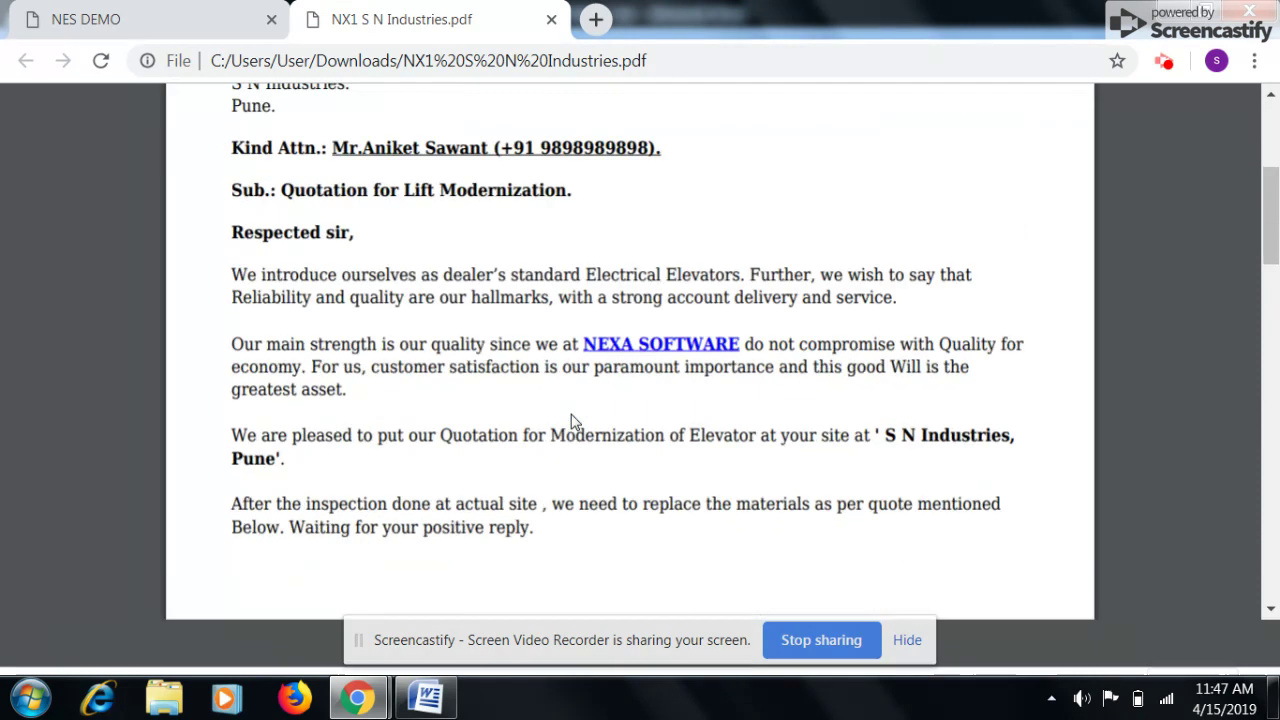
scroll(571, 421, "down", 3)
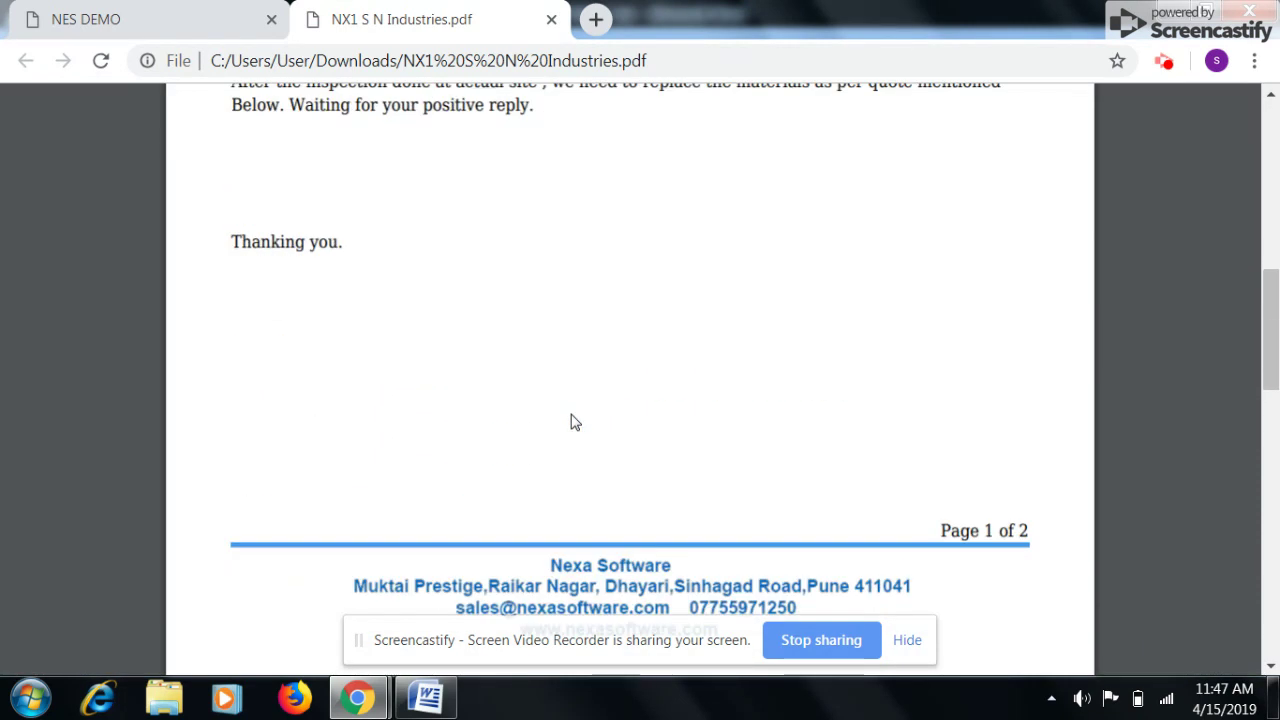
scroll(571, 421, "down", 10)
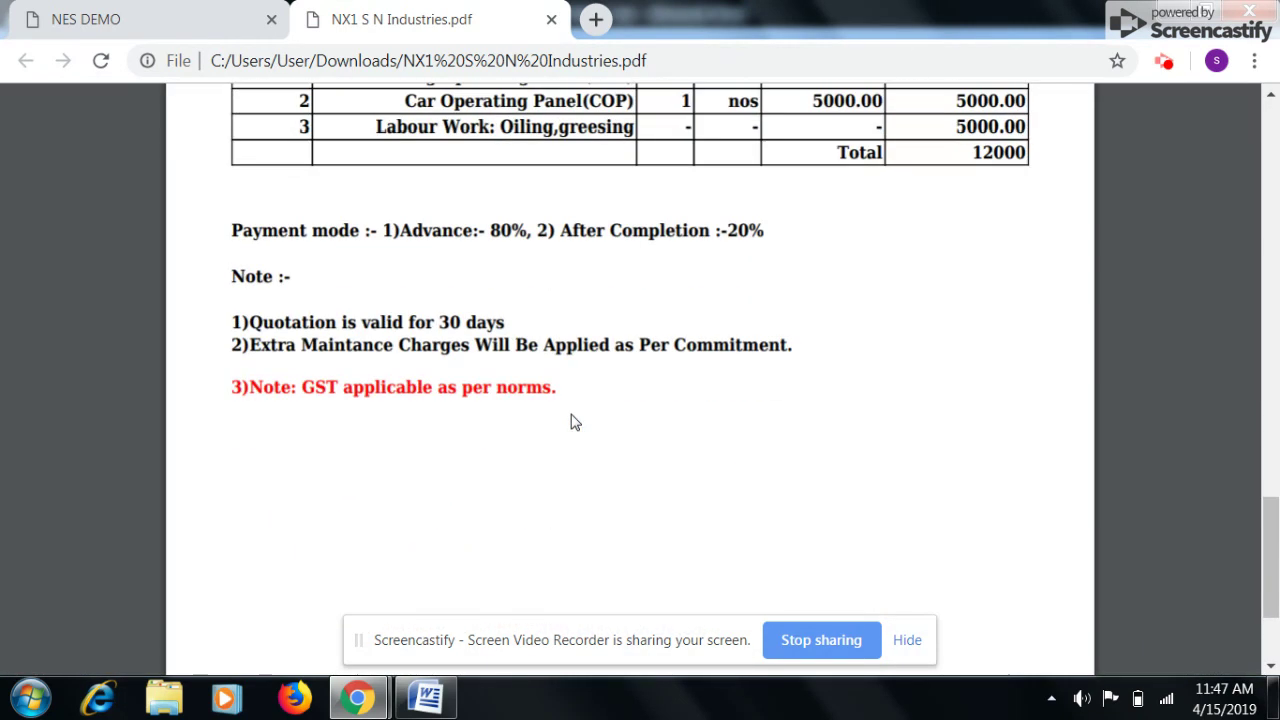
scroll(575, 421, "down", 1)
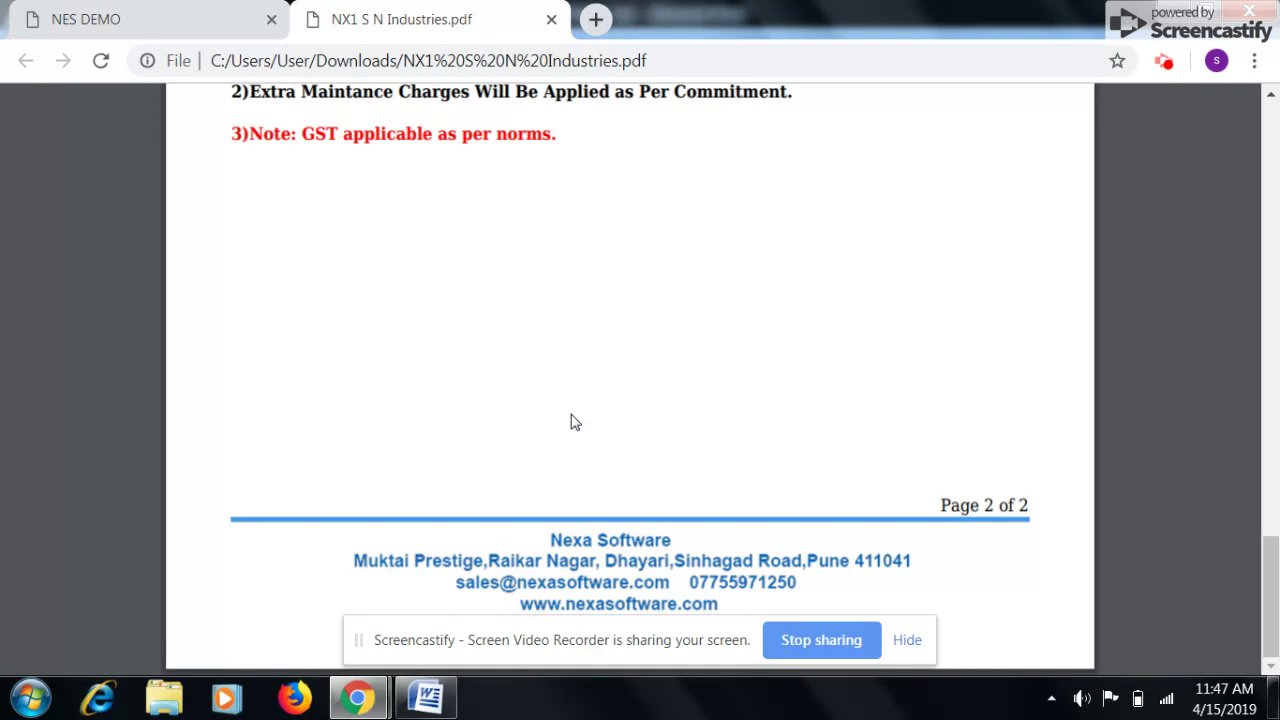
left_click(551, 19)
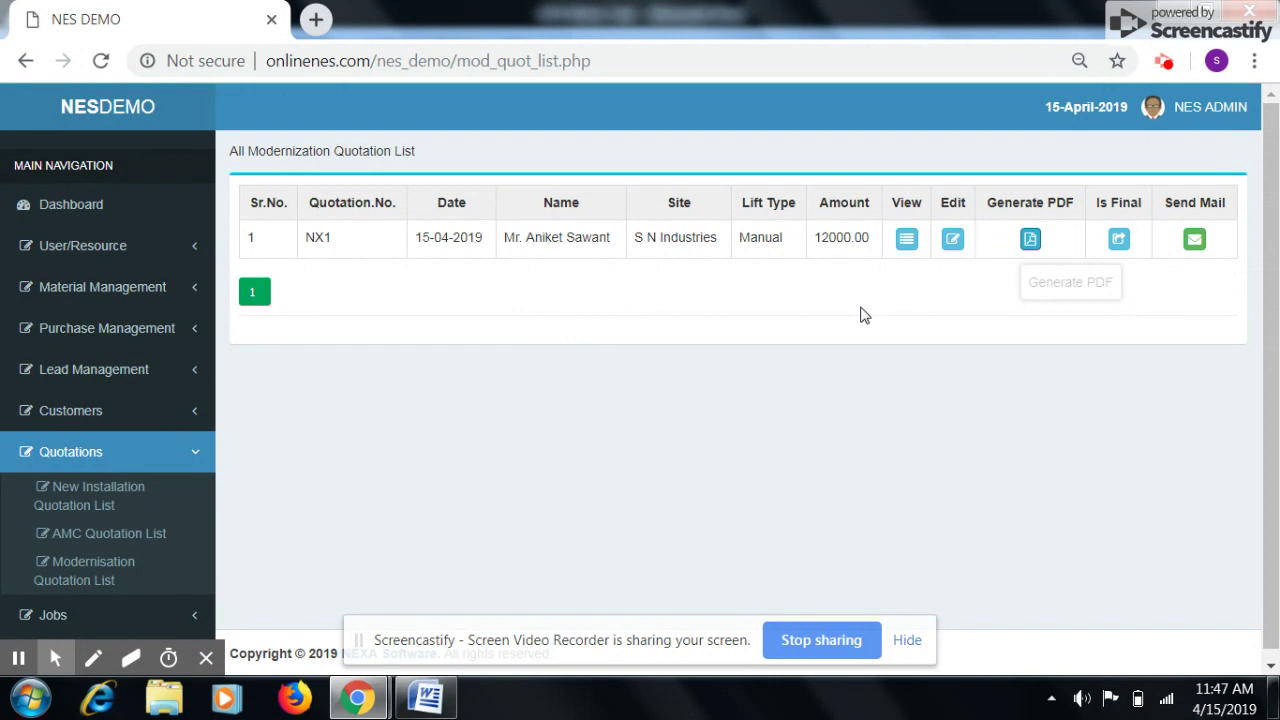
Send quotation NX1 by mail and dismiss the 'Mail has been sent Successfully' alert.
left_click(1195, 241)
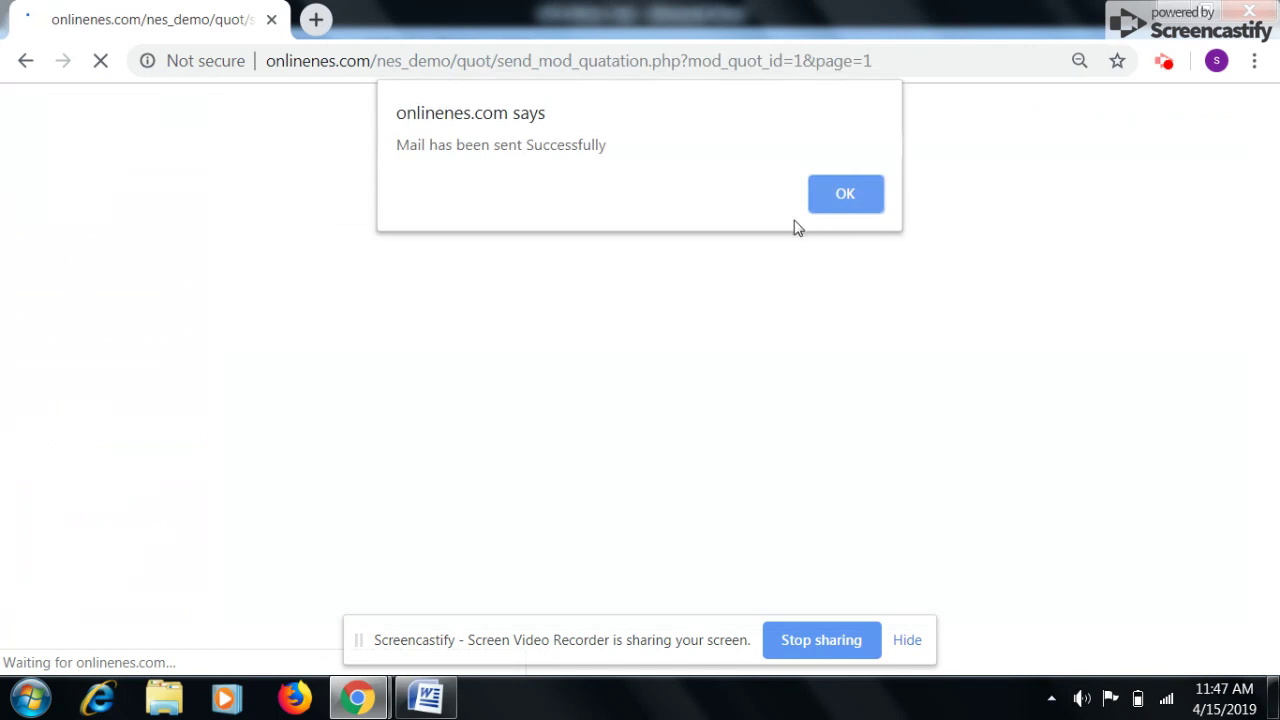
left_click(848, 205)
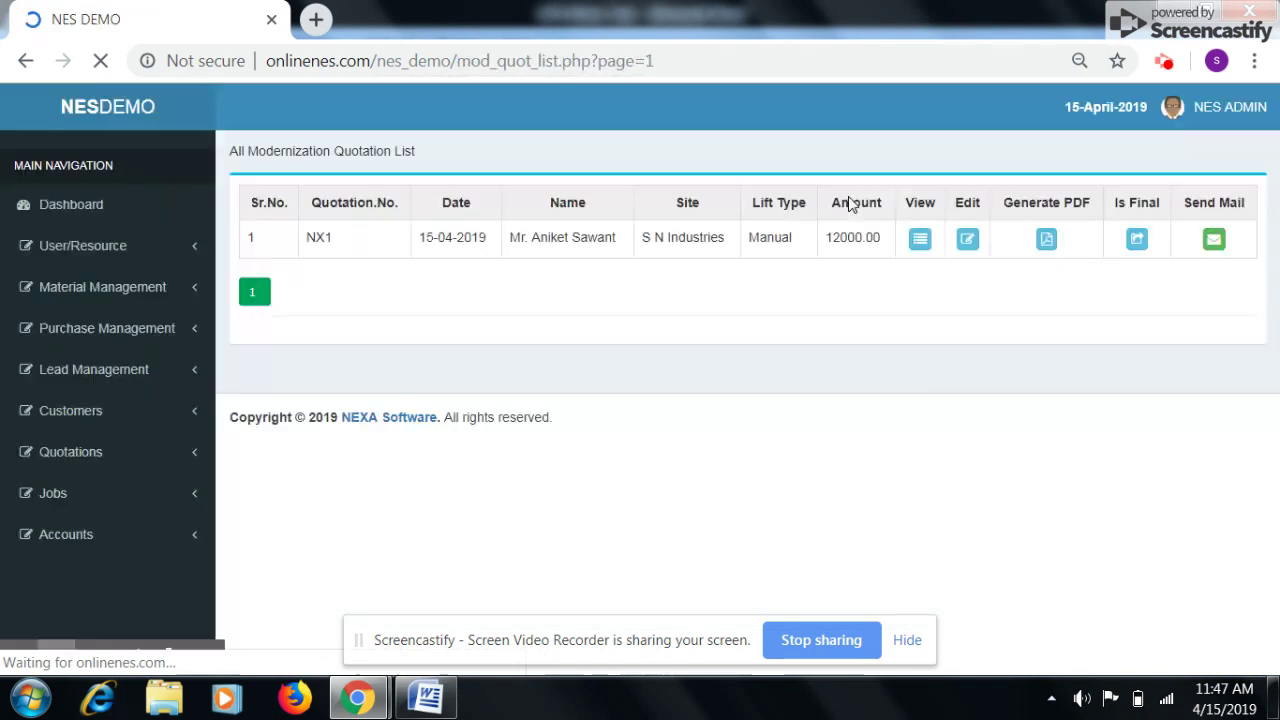